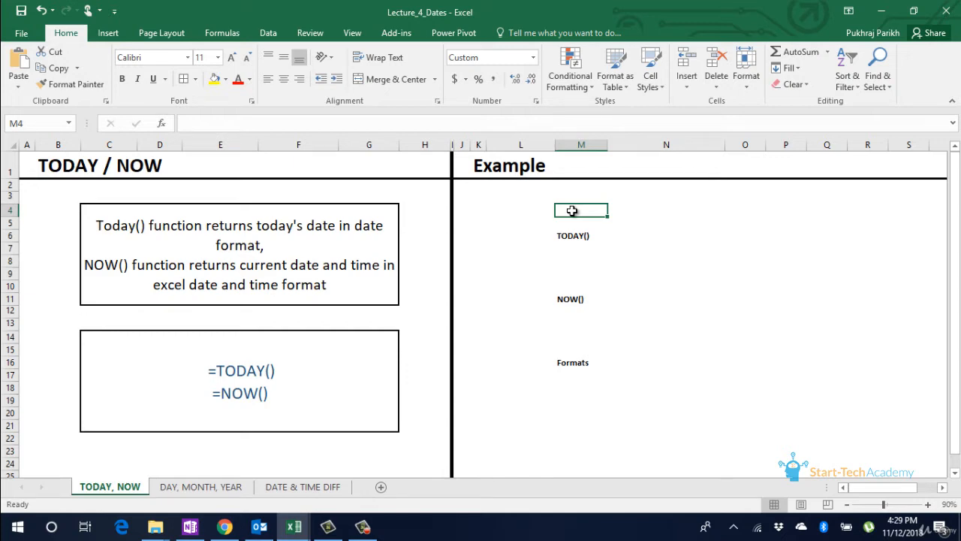
# Enter 1 oct in cell M4 and highlight its full stored date to inspect it.
pyautogui.write('1 oct')
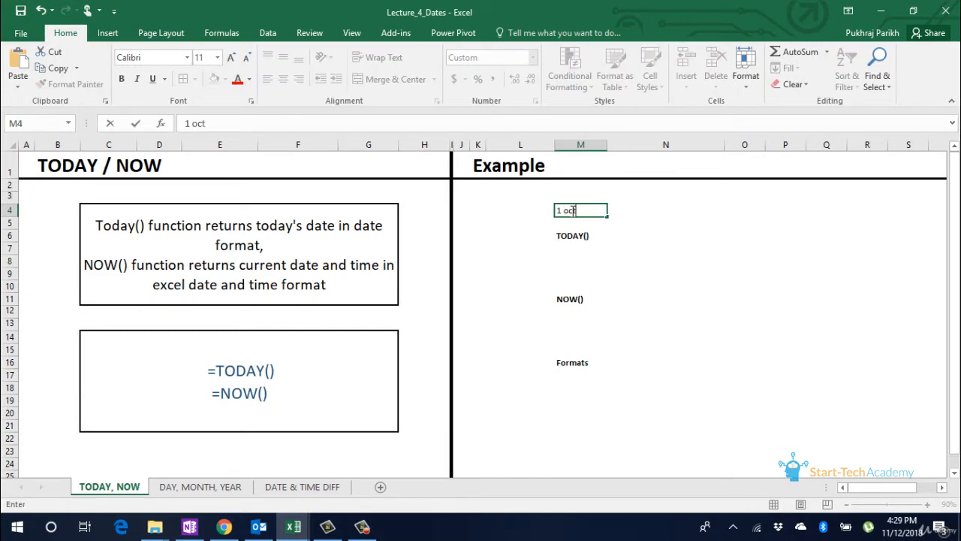
pyautogui.hotkey('ctrl', 'Return')
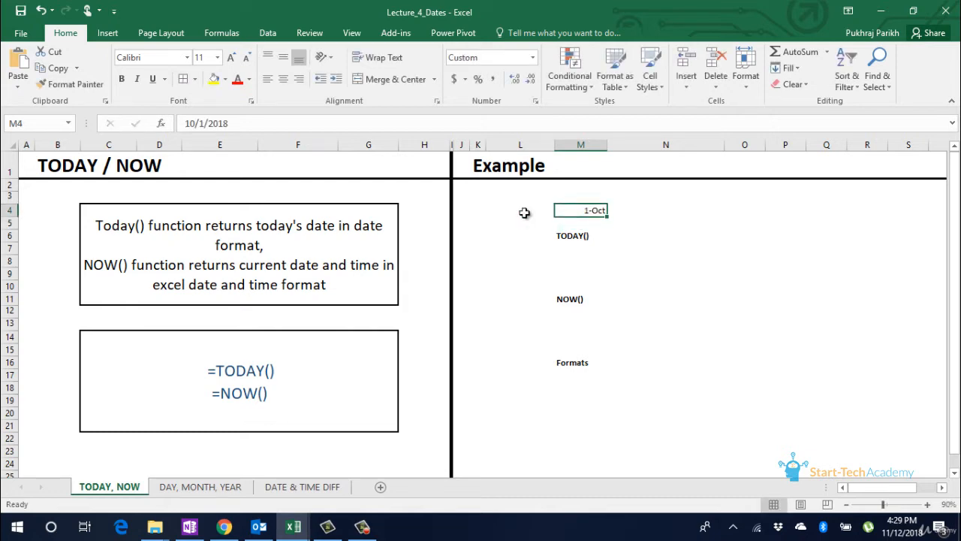
pyautogui.click(238, 123)
pyautogui.moveTo(238, 123); pyautogui.dragTo(182, 120)
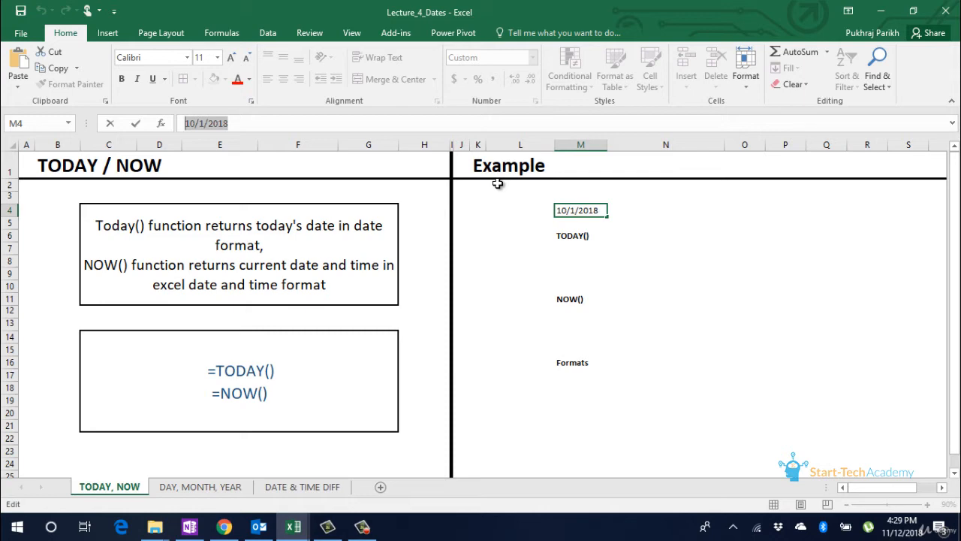
# Enter the formula =TODAY() in cell N6 beside the TODAY() label and reselect the cell.
pyautogui.click(625, 236)
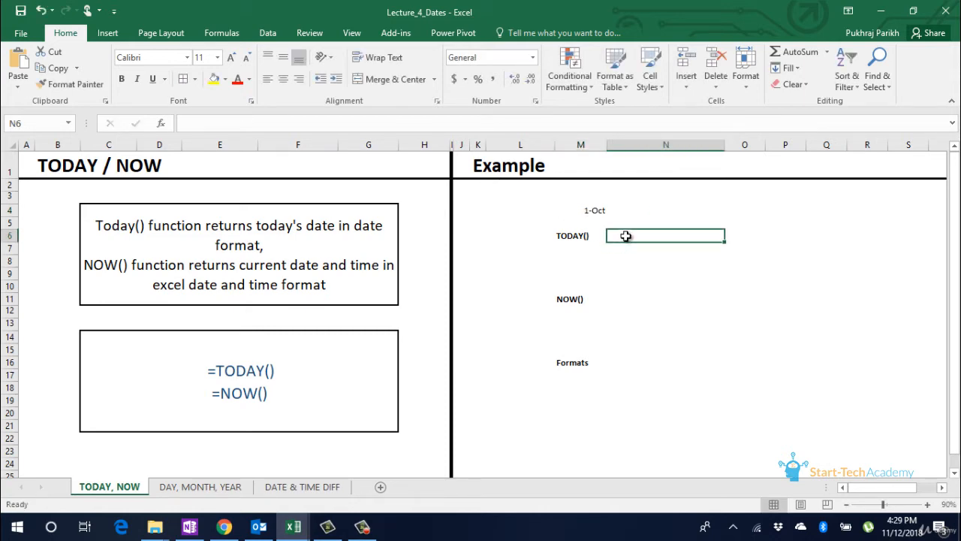
pyautogui.write('=toda')
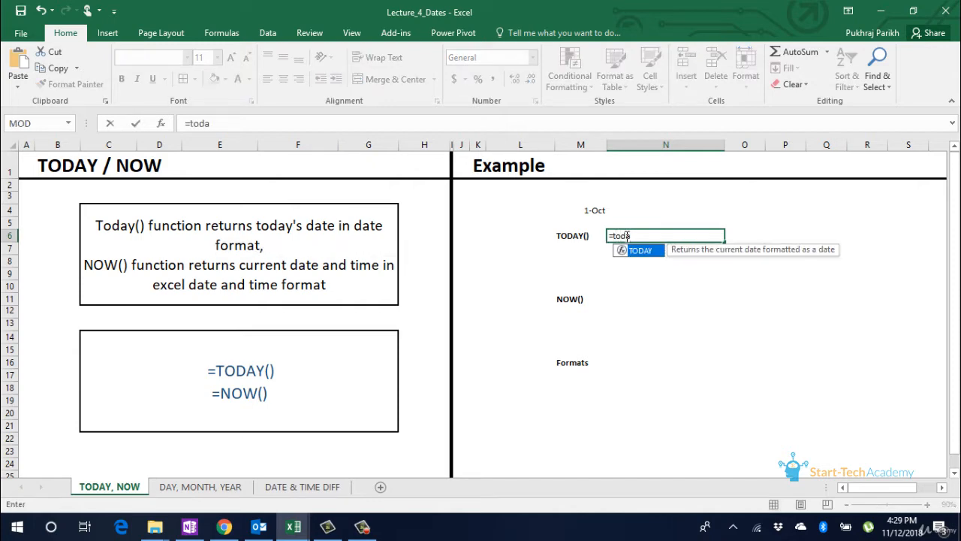
pyautogui.press('Tab')
pyautogui.press('Return')
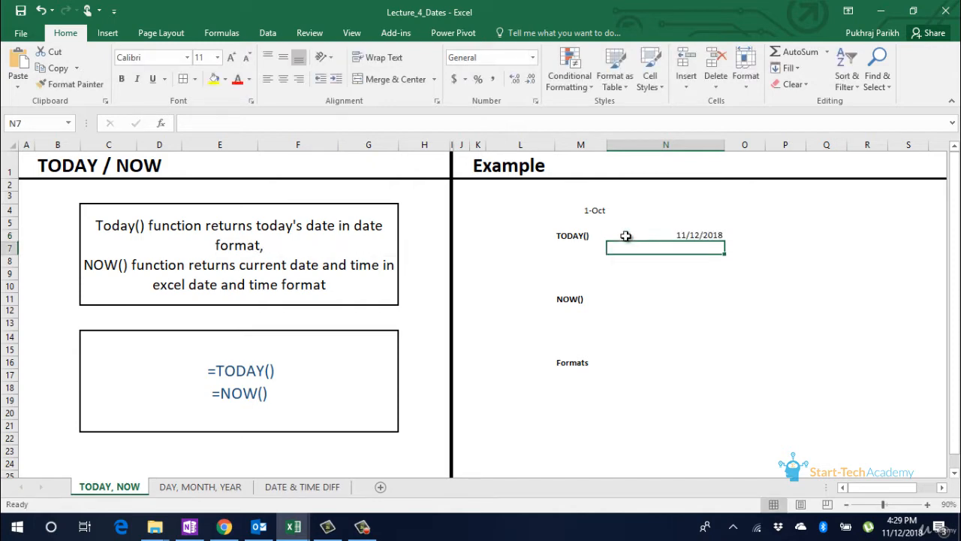
pyautogui.click(625, 236)
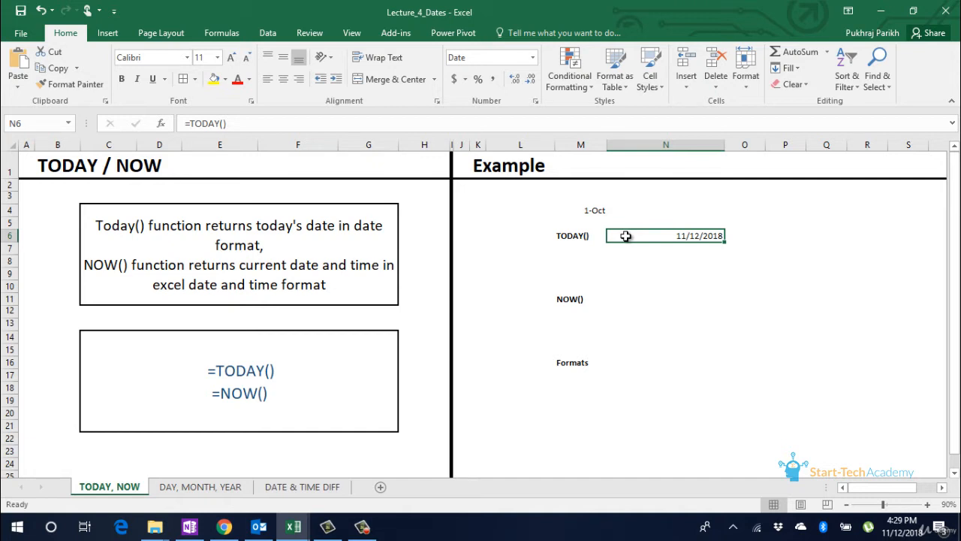
# Enter the formula =NOW() in cell O11, in the row of the NOW() label.
pyautogui.press('Down')
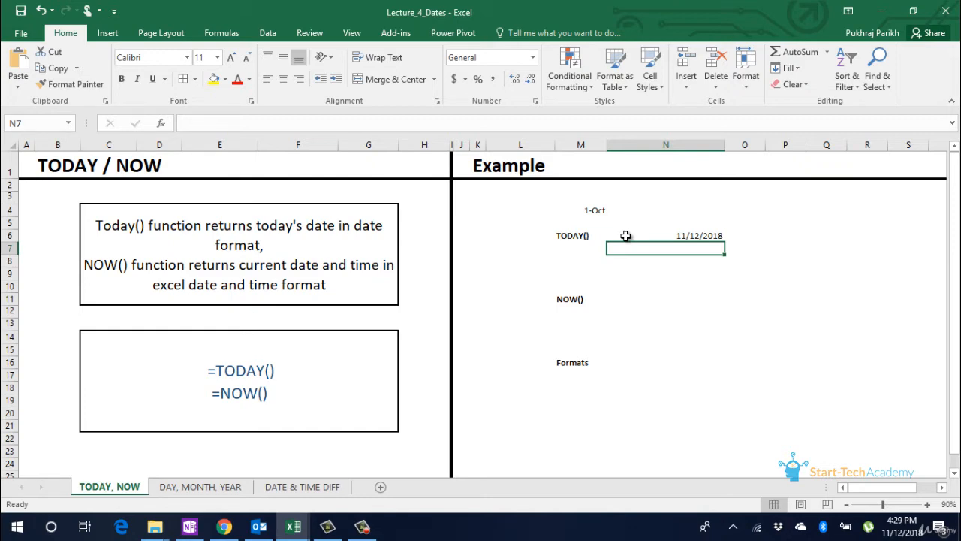
pyautogui.press('Down')
pyautogui.press('Down')
pyautogui.press('Down')
pyautogui.press('Down')
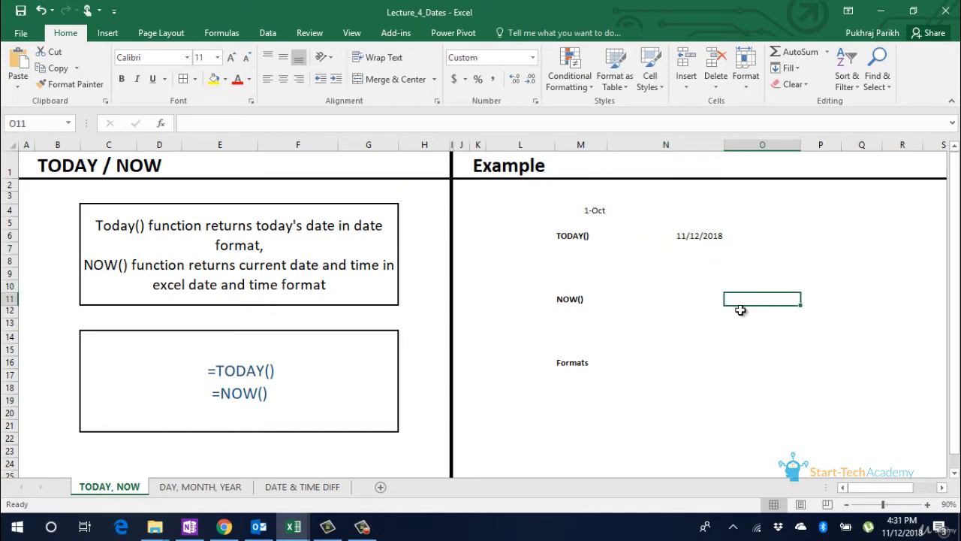
pyautogui.write('=now')
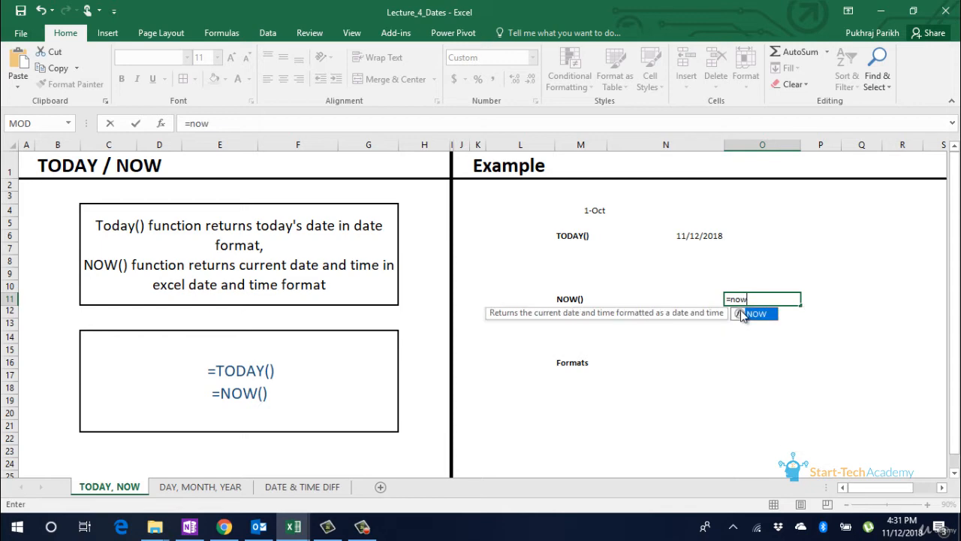
pyautogui.doubleClick(750, 314)
pyautogui.press('Return')
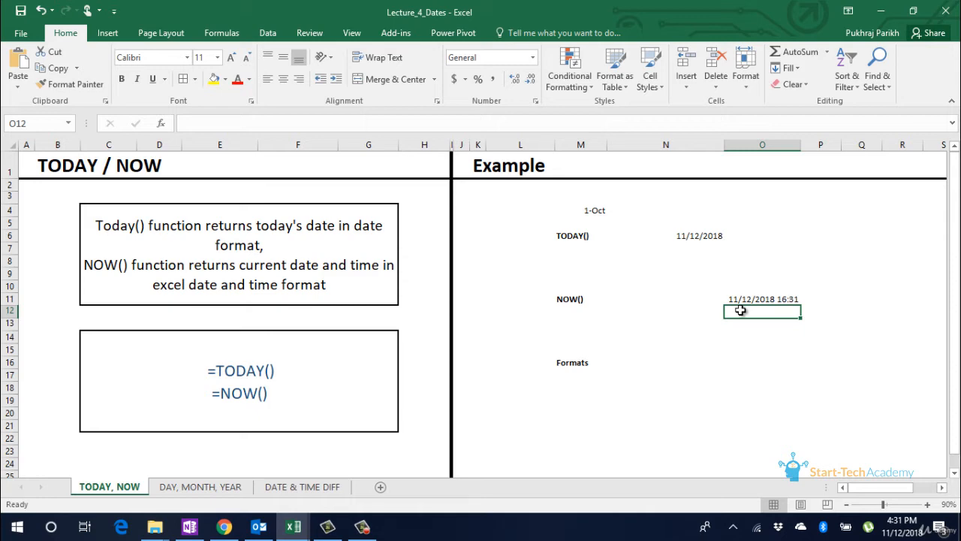
# Change the format of the NOW formula cell O11 to Number.
pyautogui.press('Up')
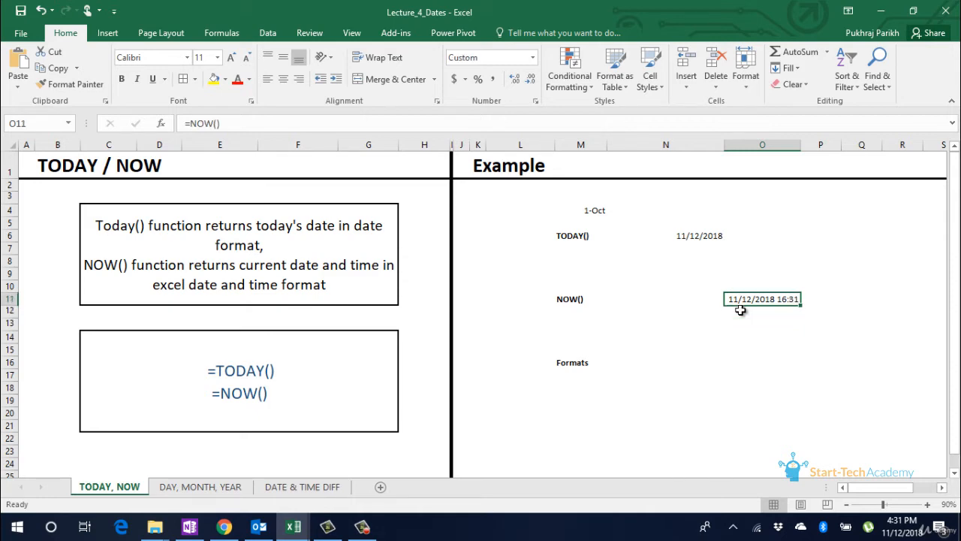
pyautogui.click(533, 58)
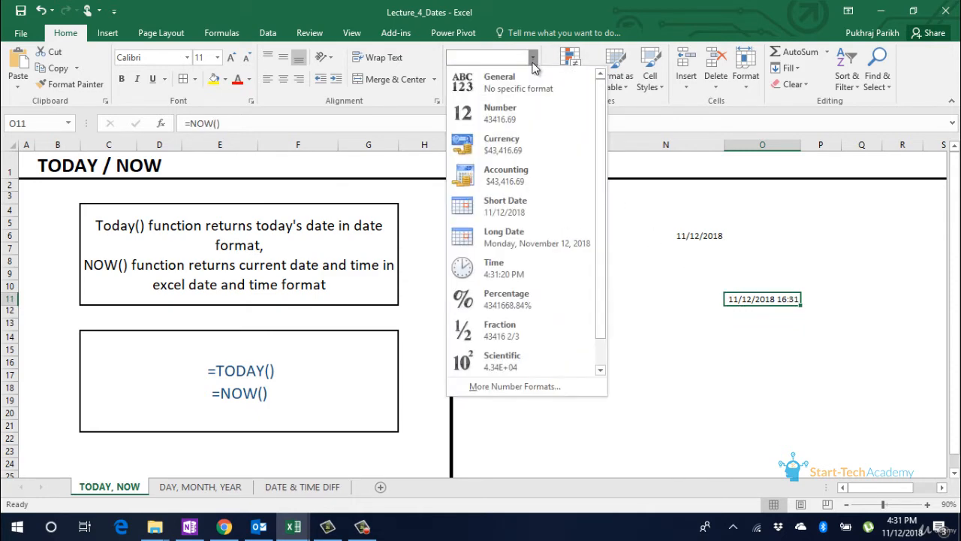
pyautogui.click(528, 113)
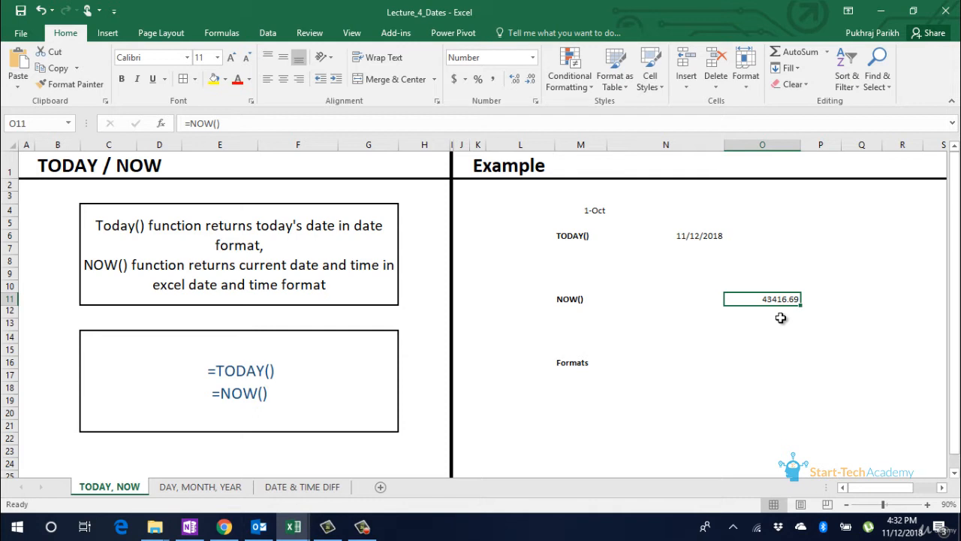
# Enter the formula =NOW() in cell O16, in the Formats row.
pyautogui.press('Down')
pyautogui.press('Down')
pyautogui.press('Down')
pyautogui.press('Down')
pyautogui.press('Down')
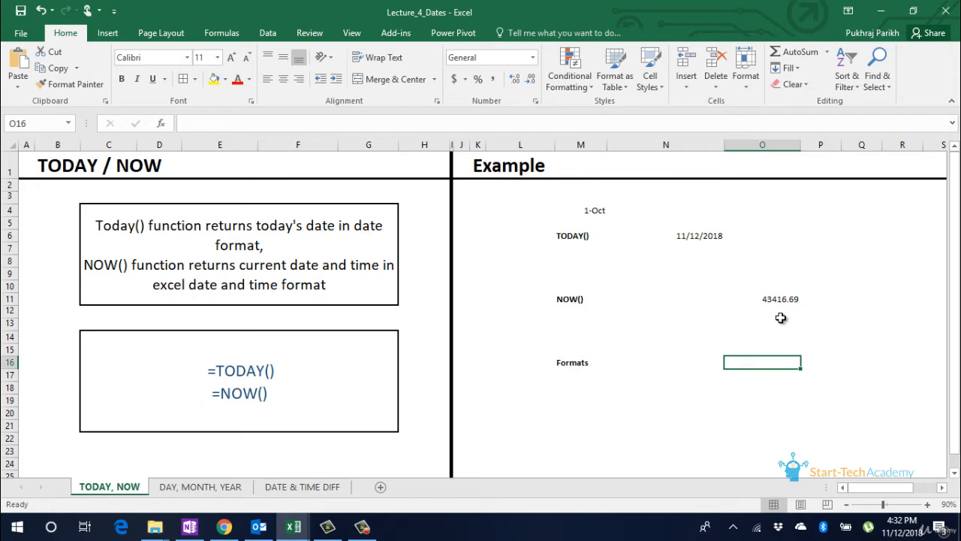
pyautogui.write('=now()')
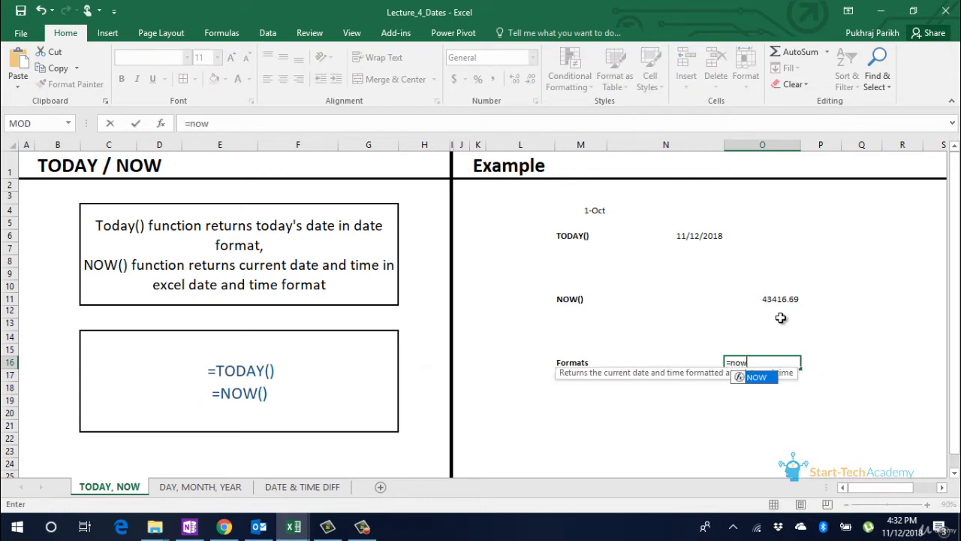
pyautogui.press('Return')
# Open the cell formatting options for O16 and look through the available Date and Time format types.
pyautogui.click(772, 361)
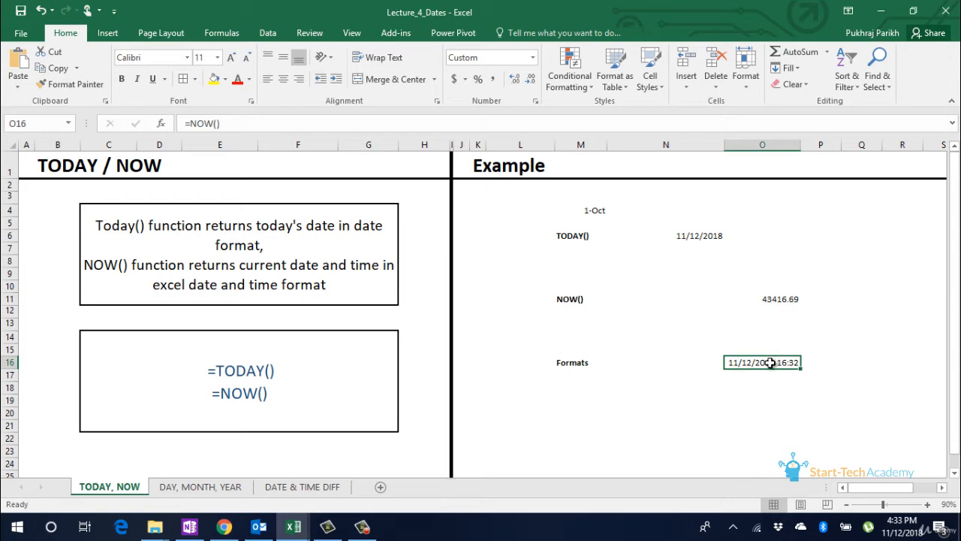
pyautogui.rightClick(772, 364)
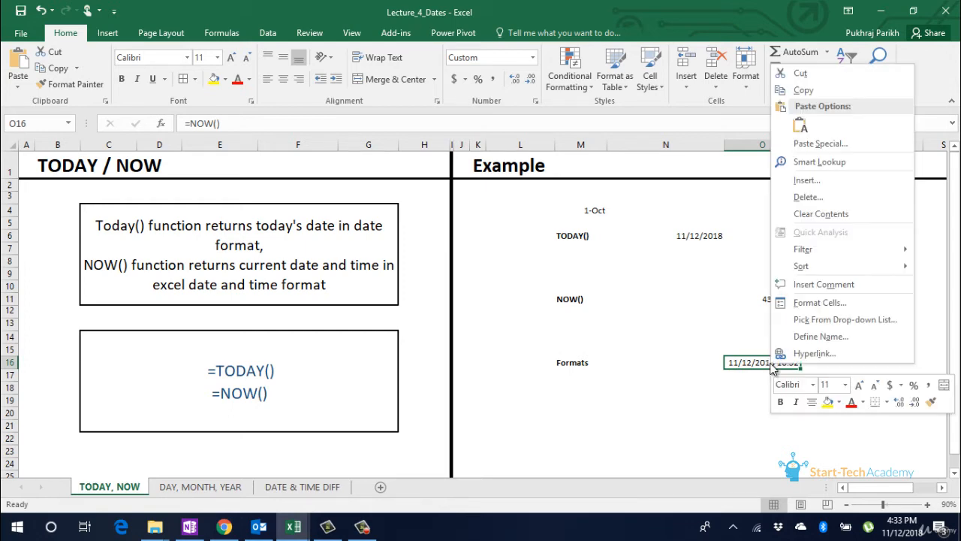
pyautogui.click(818, 303)
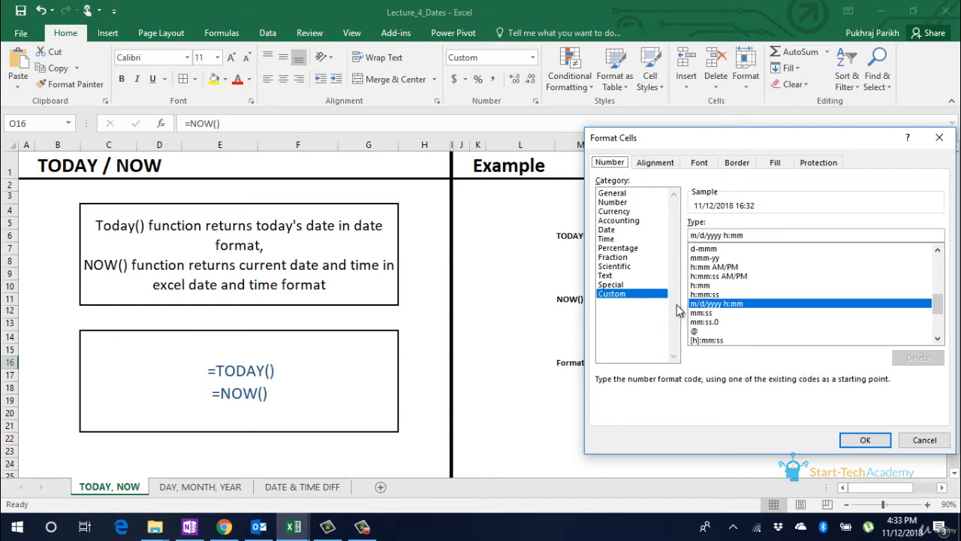
pyautogui.click(629, 230)
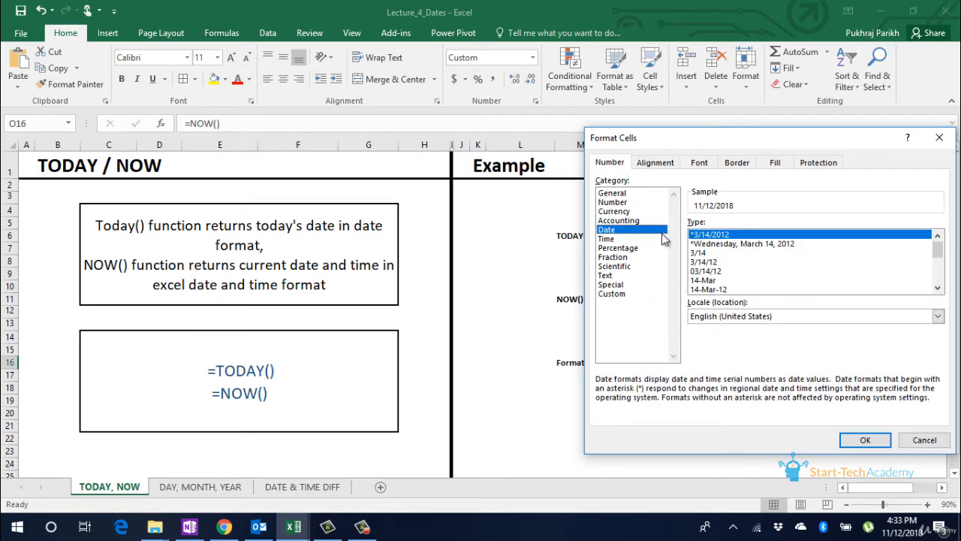
pyautogui.click(938, 287)
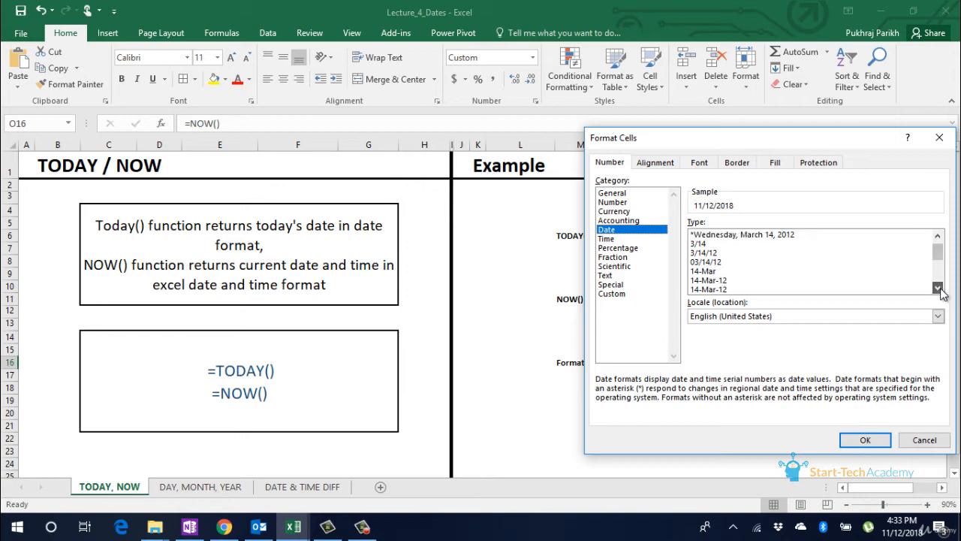
pyautogui.click(938, 288)
pyautogui.click(938, 287)
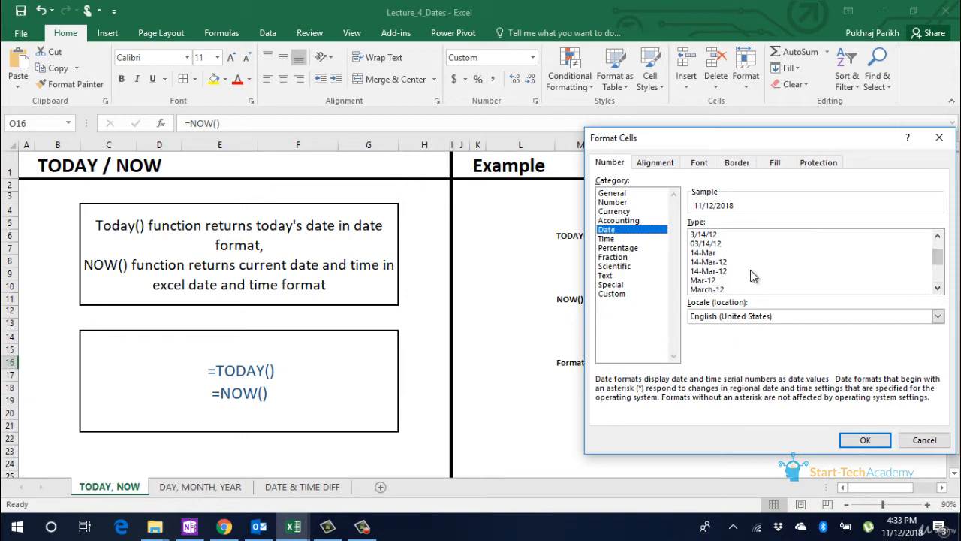
pyautogui.click(610, 239)
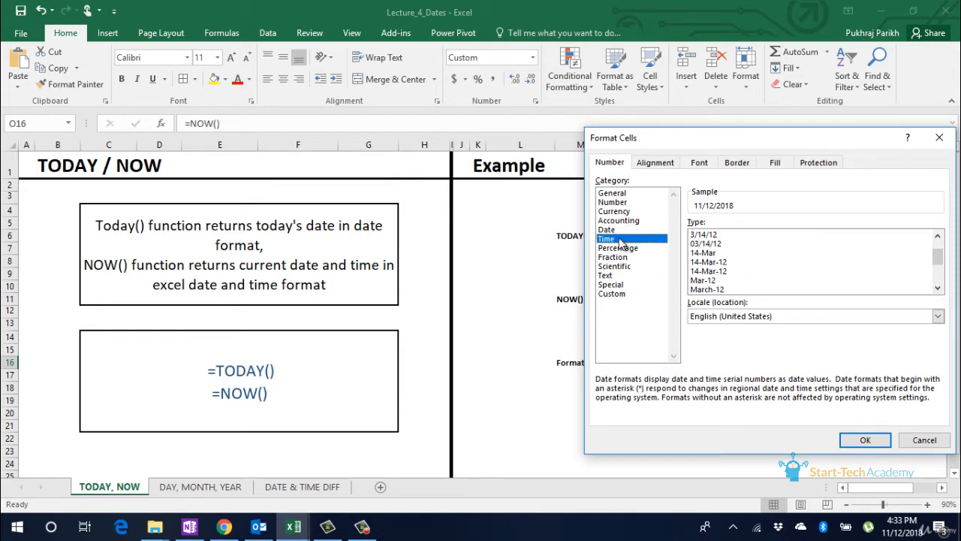
pyautogui.click(937, 288)
pyautogui.click(937, 289)
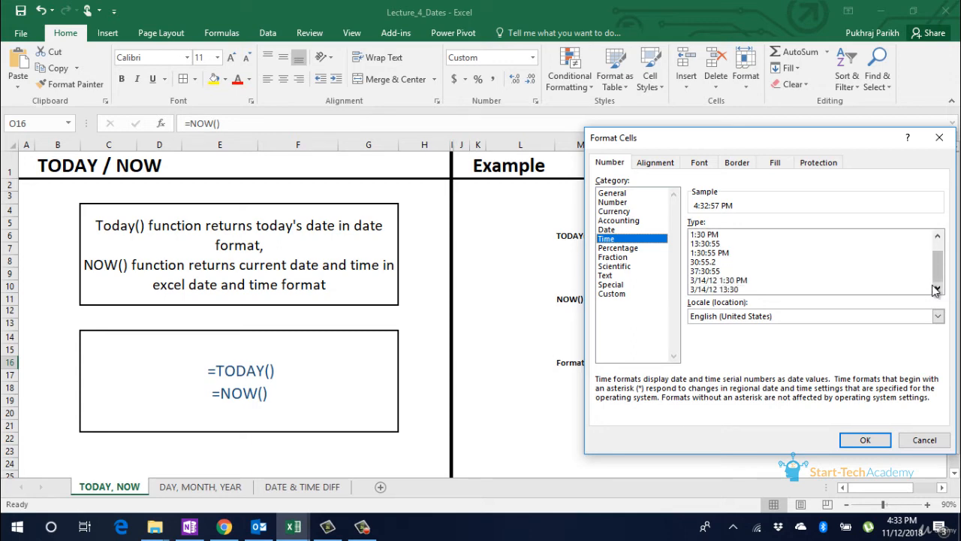
# Apply the custom number format dd mmmm yy h:mm to cell O16, replacing the existing format code.
pyautogui.click(624, 295)
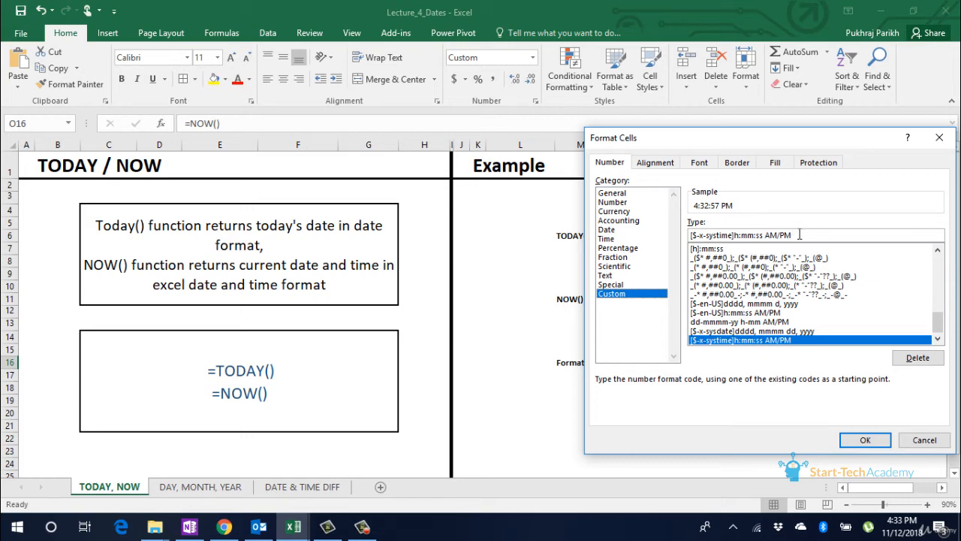
pyautogui.moveTo(795, 235); pyautogui.dragTo(679, 237)
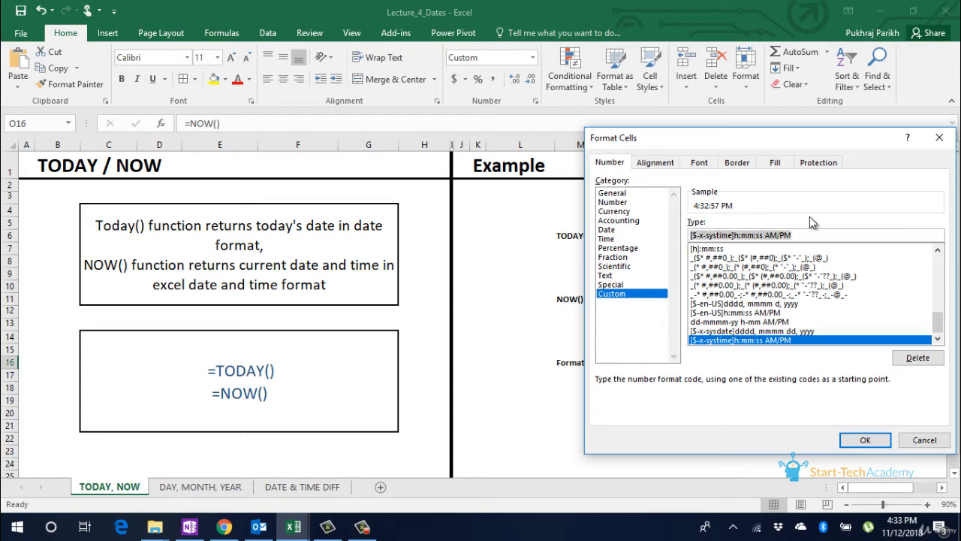
pyautogui.press('BackSpace')
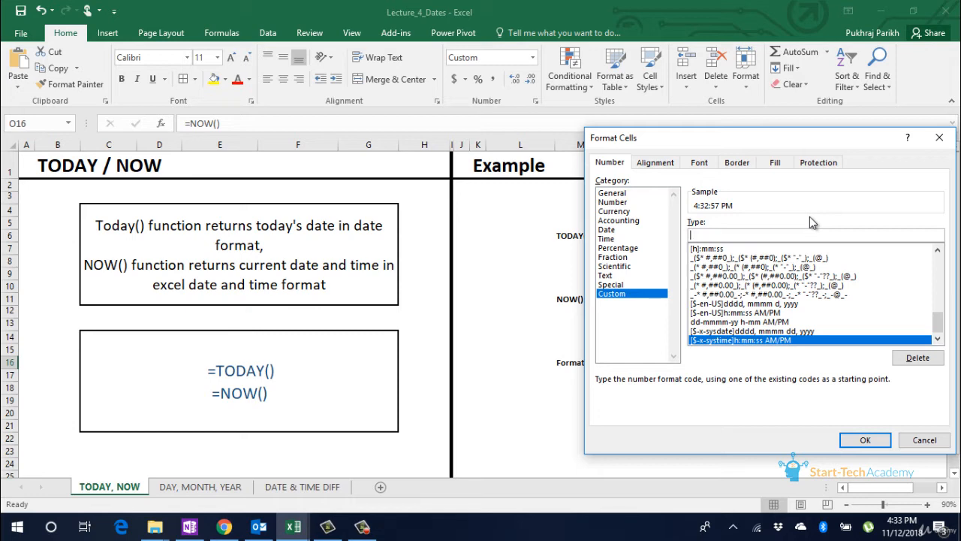
pyautogui.write('mm')
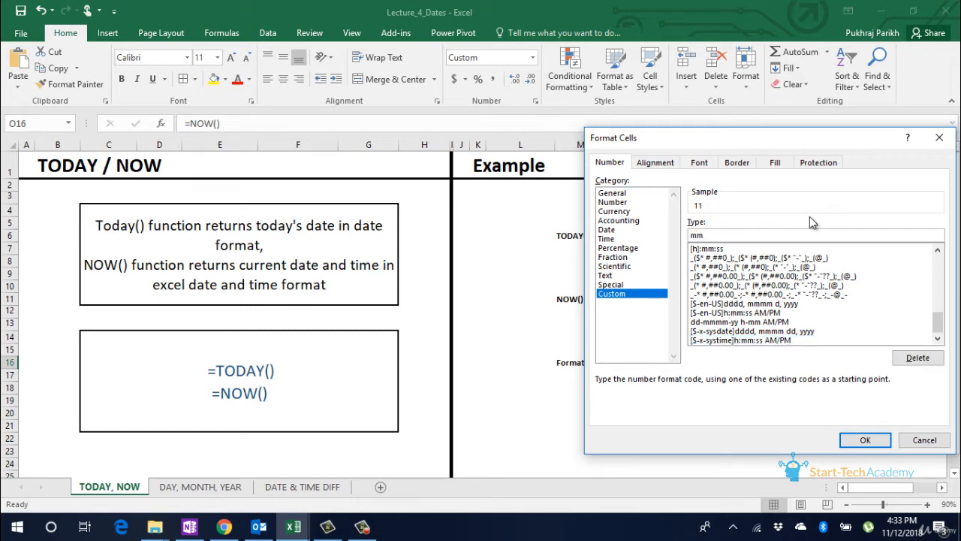
pyautogui.press('BackSpace')
pyautogui.press('BackSpace')
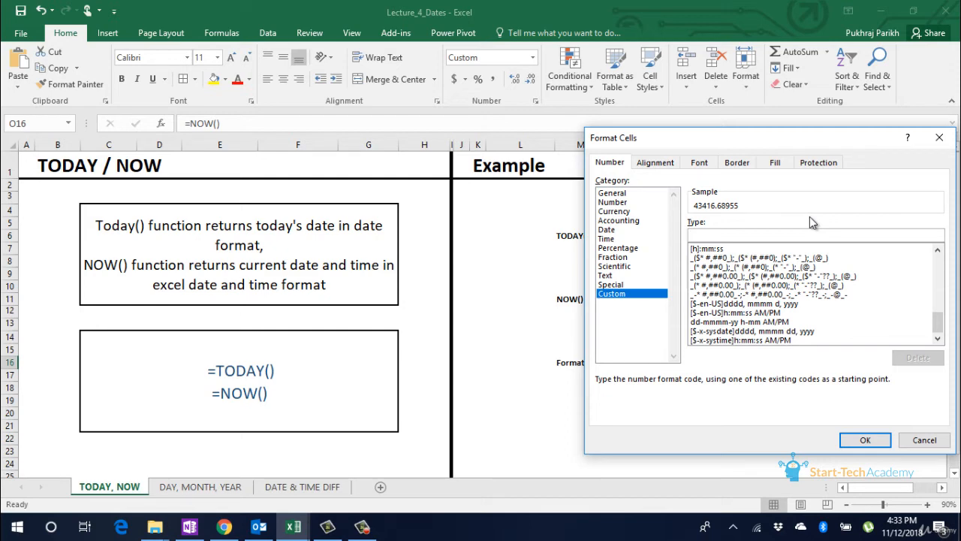
pyautogui.write('dd mmm')
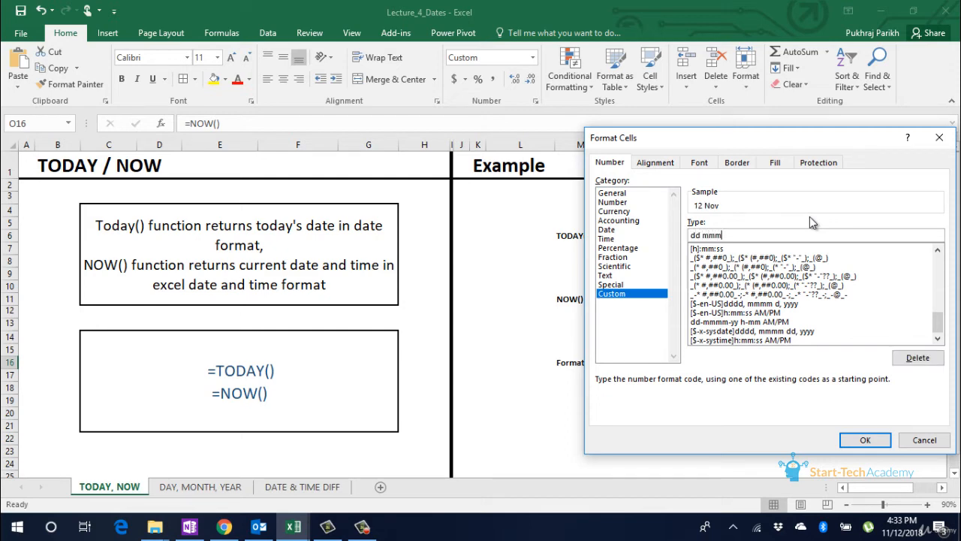
pyautogui.write('m yy  h:mm')
pyautogui.press('Return')
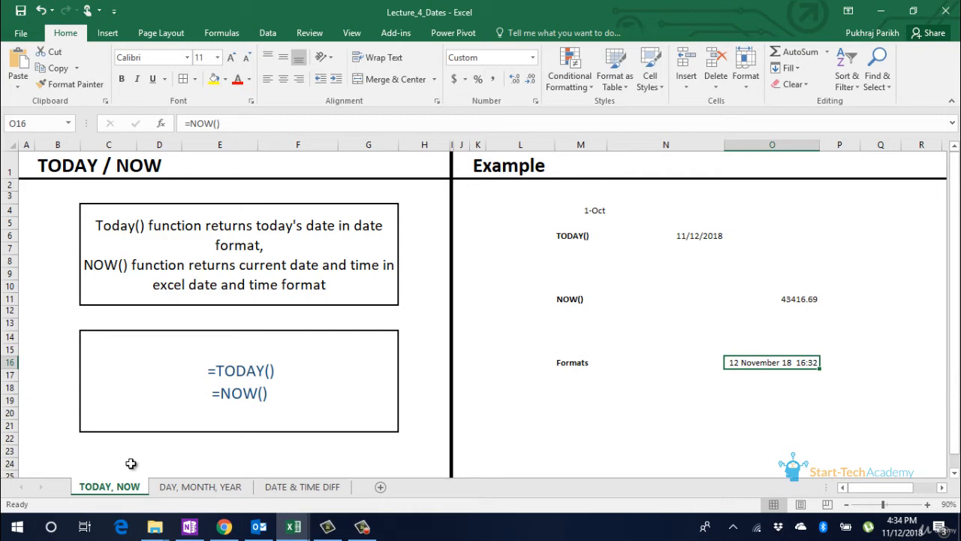
# On the DAY, MONTH, YEAR sheet, enter the formula =DAY(M4) in cell N4.
pyautogui.click(189, 490)
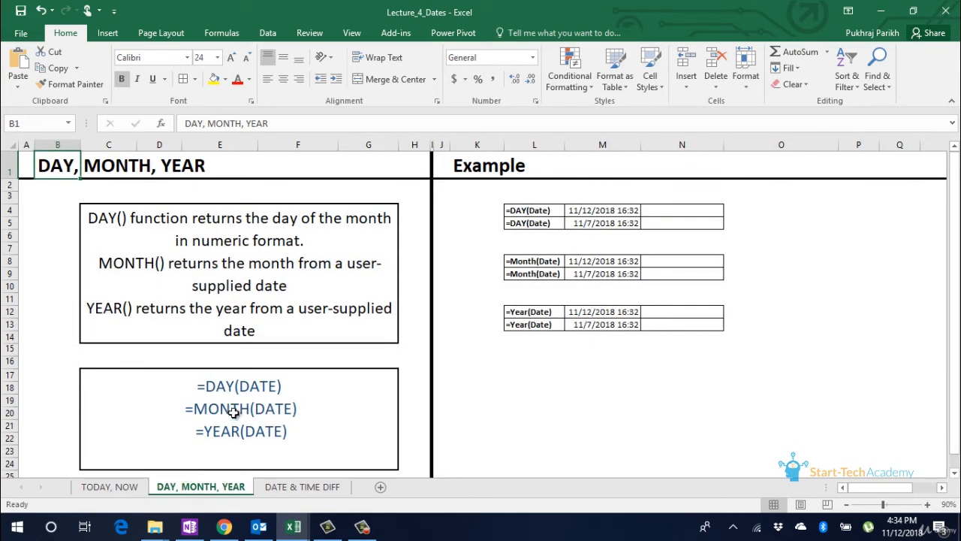
pyautogui.click(668, 207)
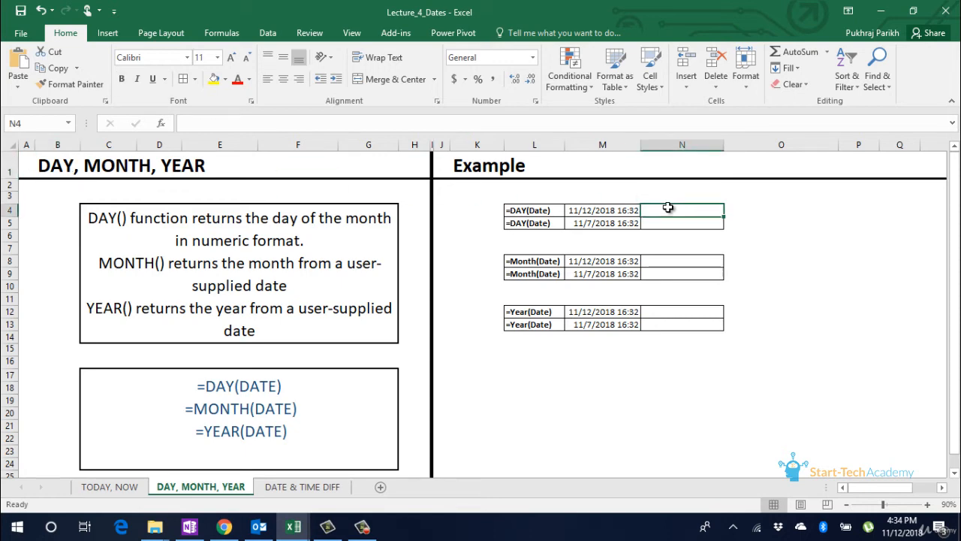
pyautogui.write('=day')
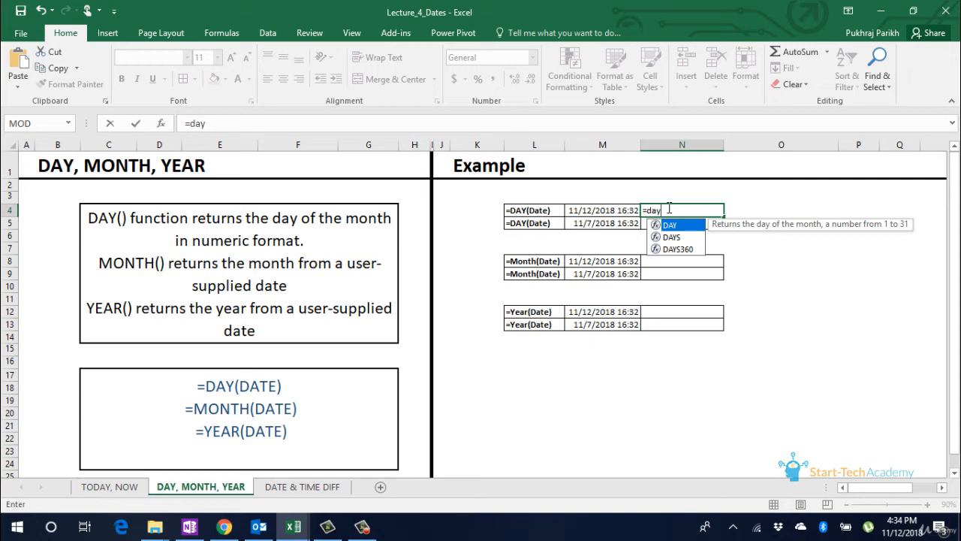
pyautogui.press('Tab')
pyautogui.click(594, 212)
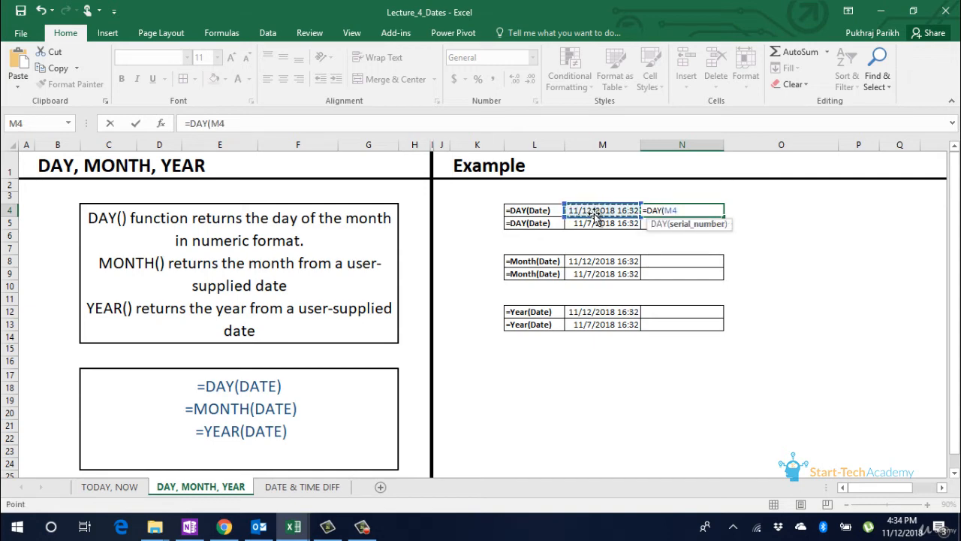
pyautogui.write(')')
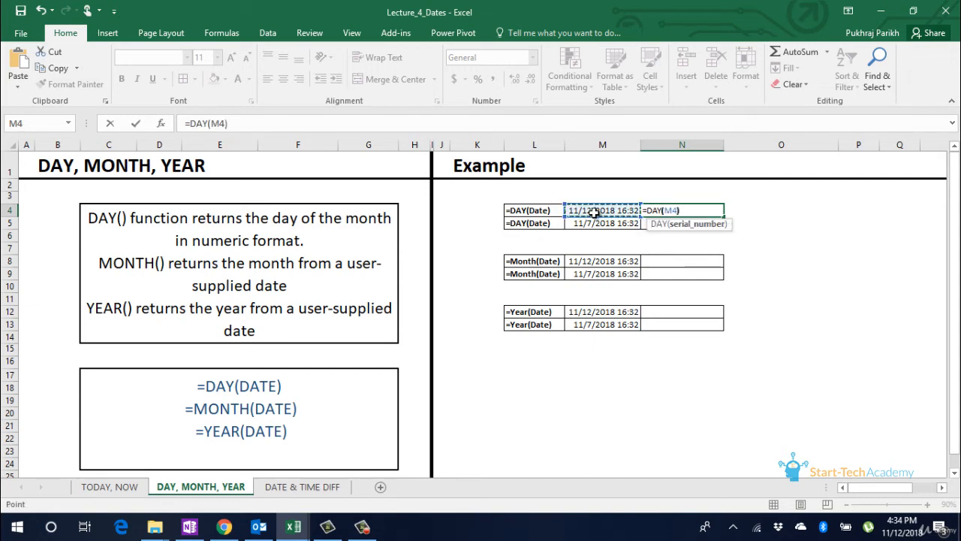
pyautogui.press('Return')
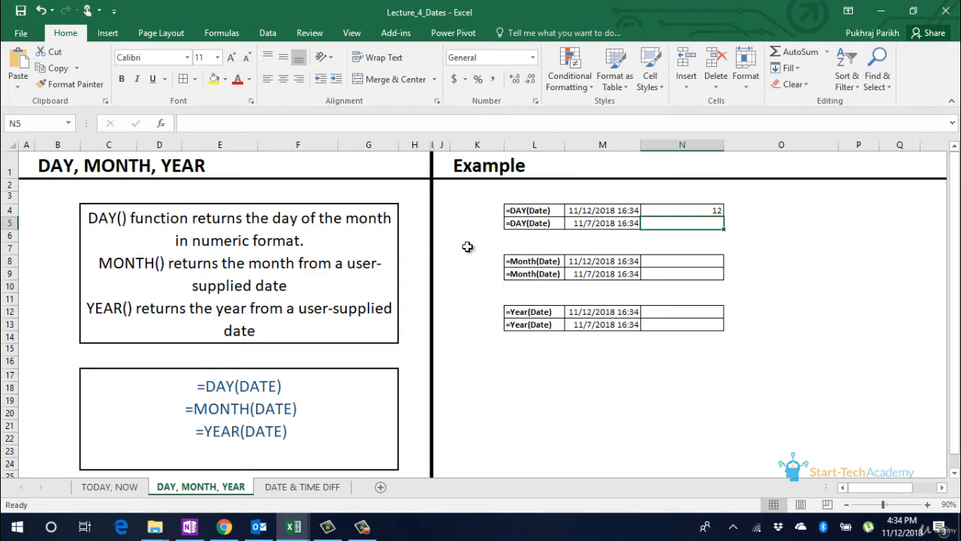
# Copy the DAY formula from N4 down to N5.
pyautogui.click(512, 248)
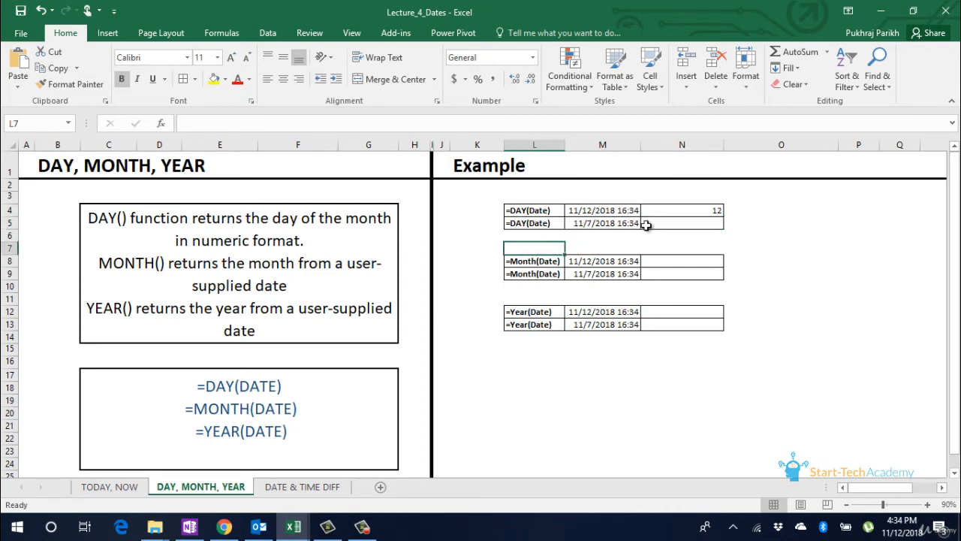
pyautogui.click(685, 210)
pyautogui.moveTo(723, 216); pyautogui.dragTo(722, 223)
# Enter the formula =MONTH(M8) in cell N8 and fill it down to N9.
pyautogui.click(680, 262)
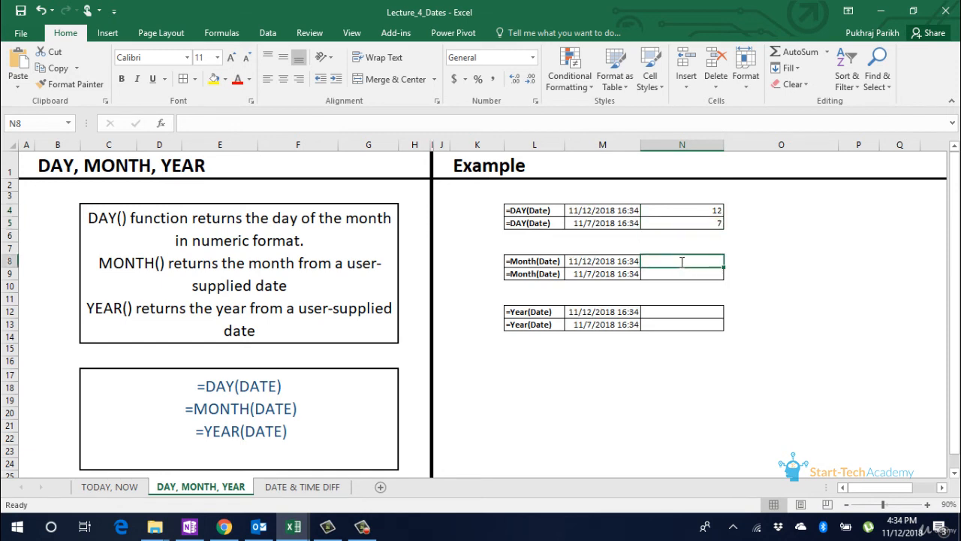
pyautogui.write('=mont')
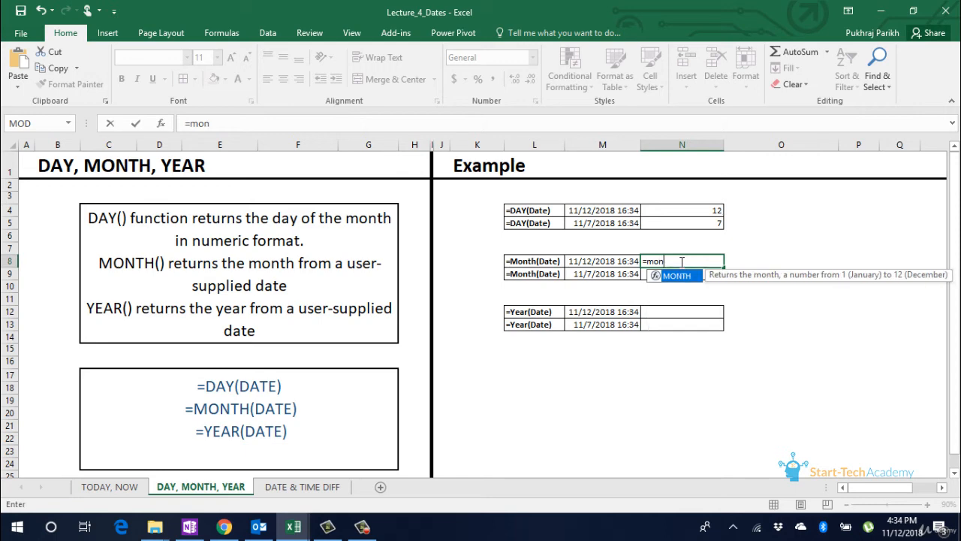
pyautogui.press('Tab')
pyautogui.press('Left')
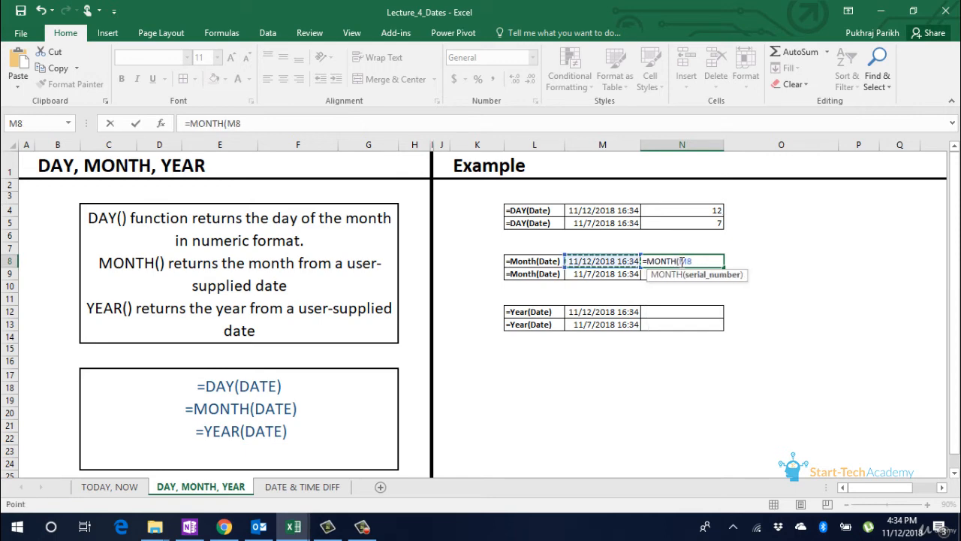
pyautogui.press('Return')
pyautogui.click(681, 261)
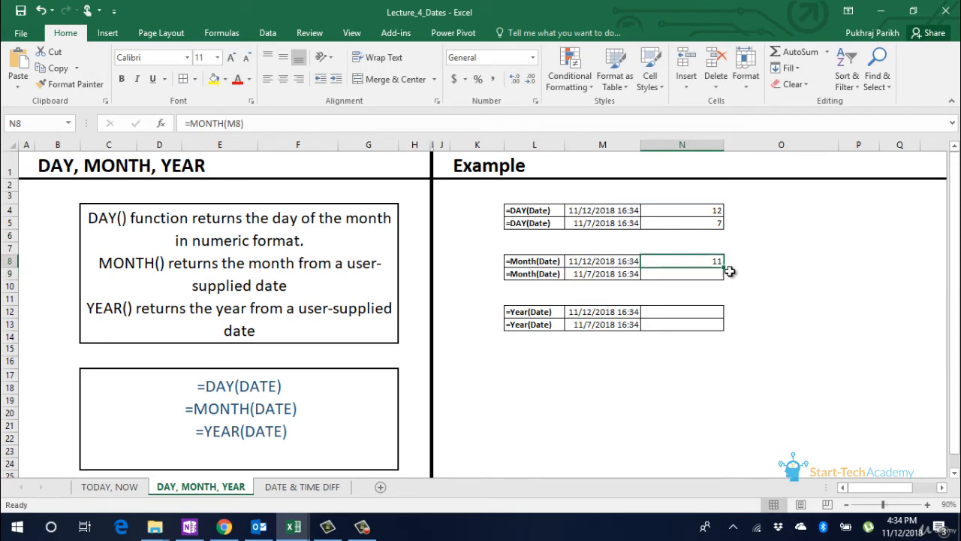
pyautogui.moveTo(723, 265); pyautogui.dragTo(723, 275)
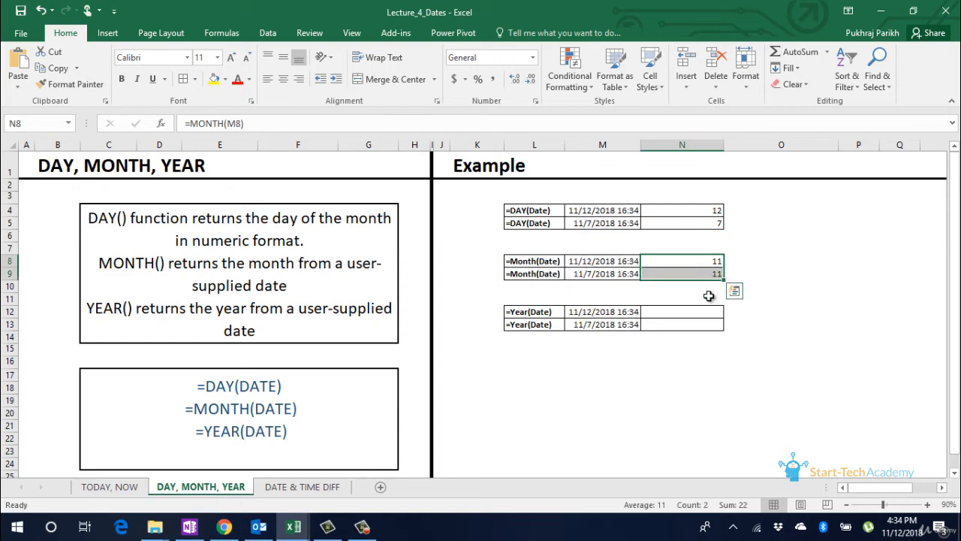
# Enter the formula =YEAR(M12) in cell N12 and fill it down to N13.
pyautogui.click(703, 313)
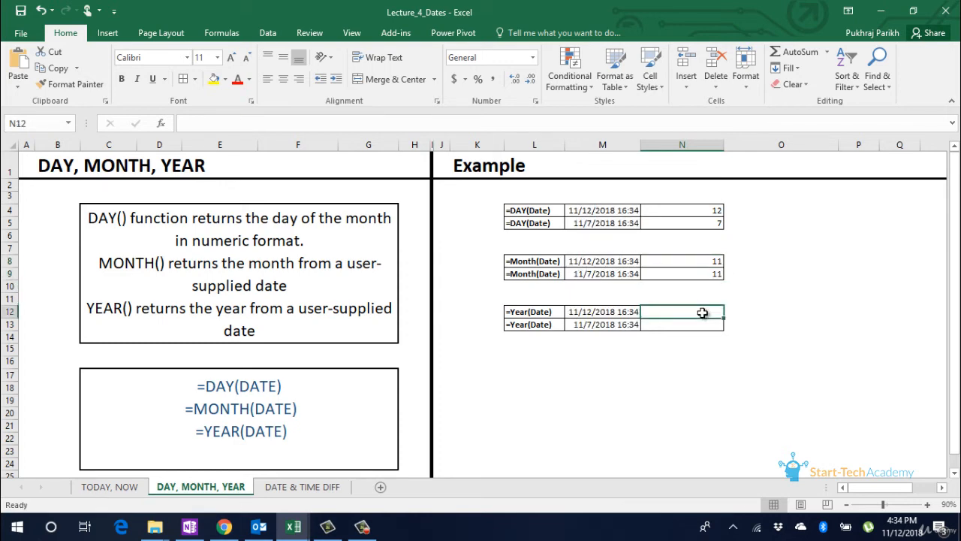
pyautogui.write('=ye')
pyautogui.press('Tab')
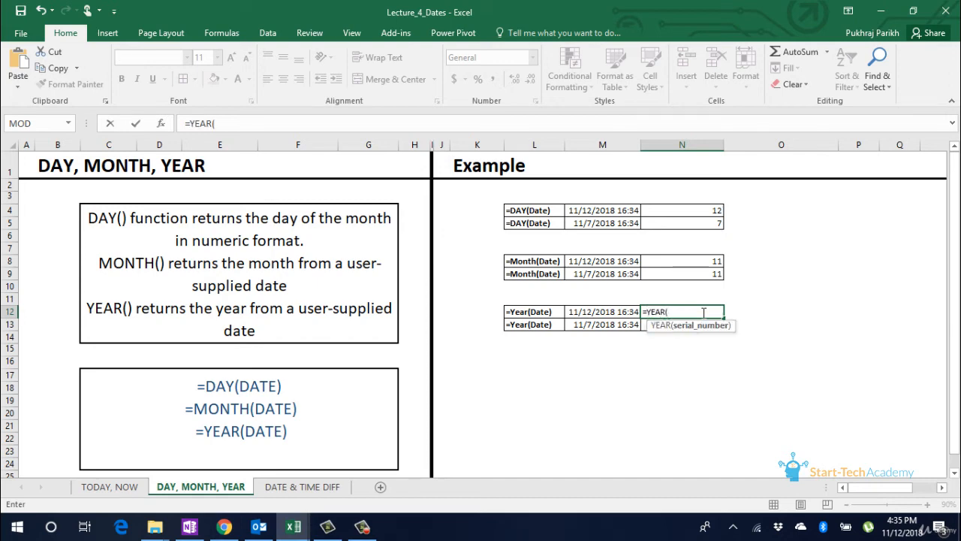
pyautogui.click(618, 311)
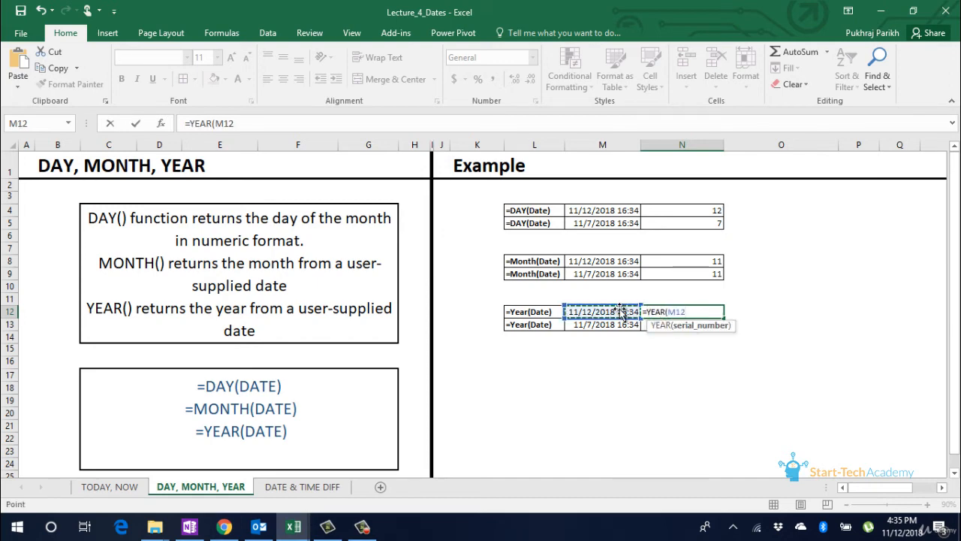
pyautogui.press('Return')
pyautogui.press('Up')
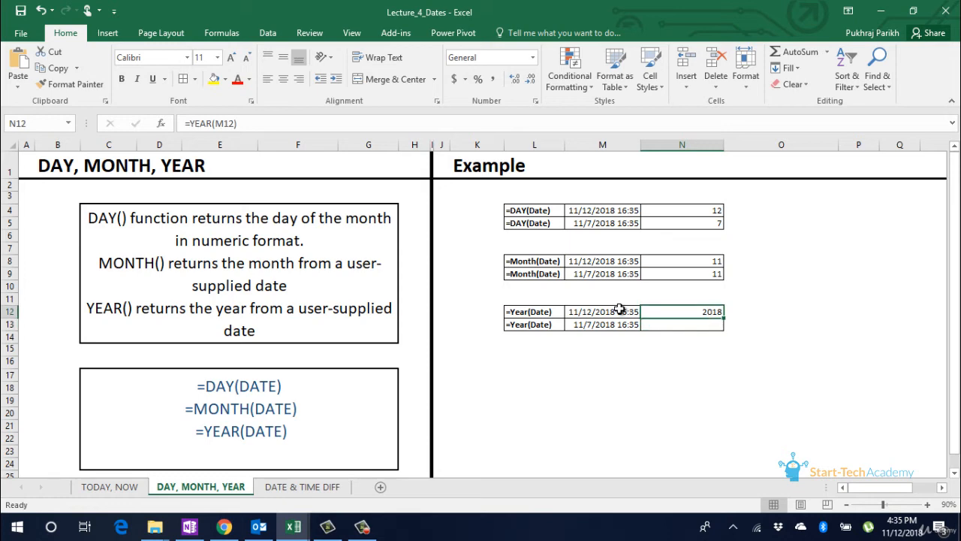
pyautogui.moveTo(727, 319); pyautogui.dragTo(725, 329)
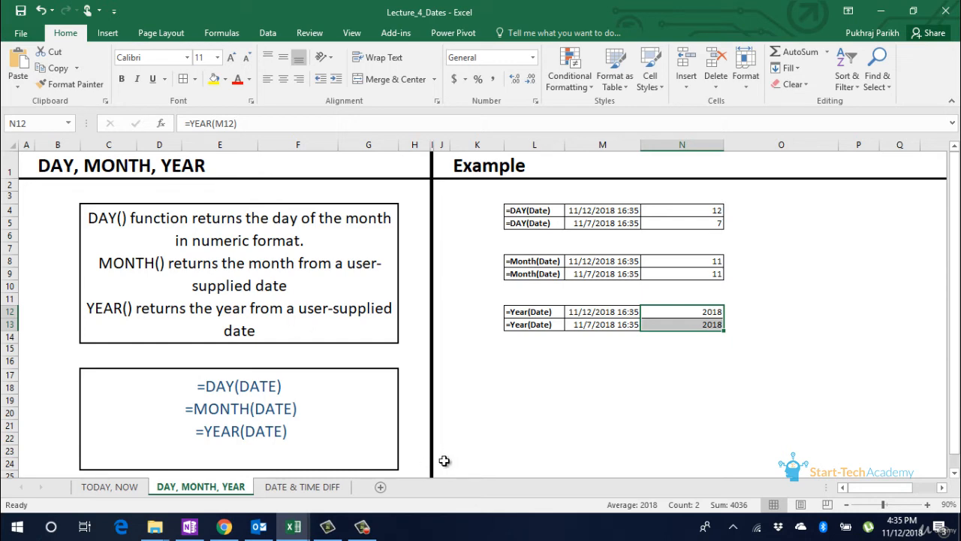
# On the DATE & TIME DIFF sheet, enter =DAYS(M5,N5) in cell O5 and fill it down to O6.
pyautogui.click(323, 488)
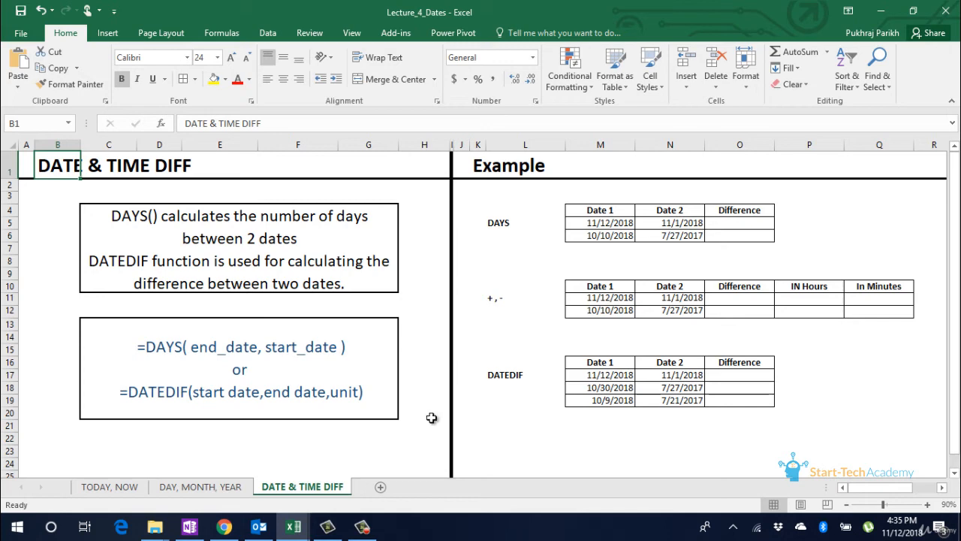
pyautogui.click(715, 225)
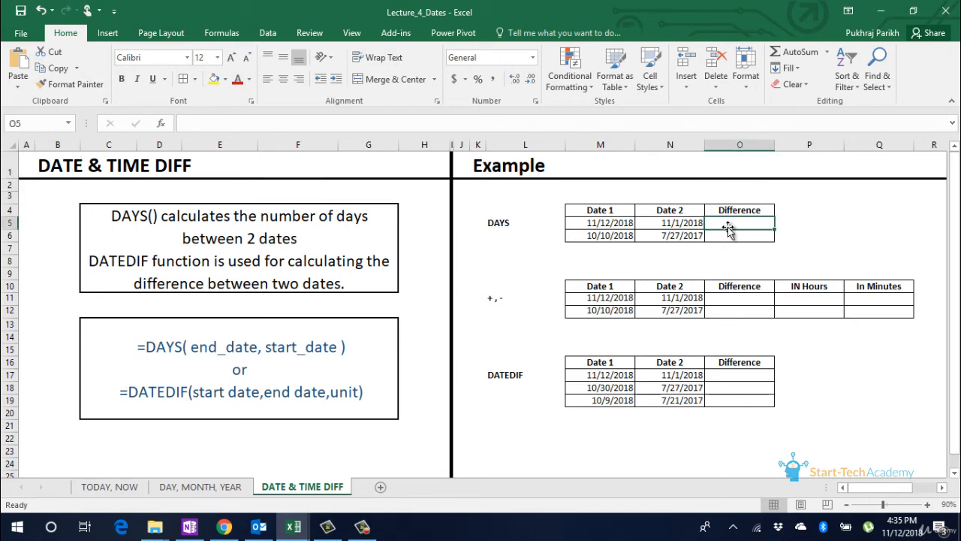
pyautogui.write('=day')
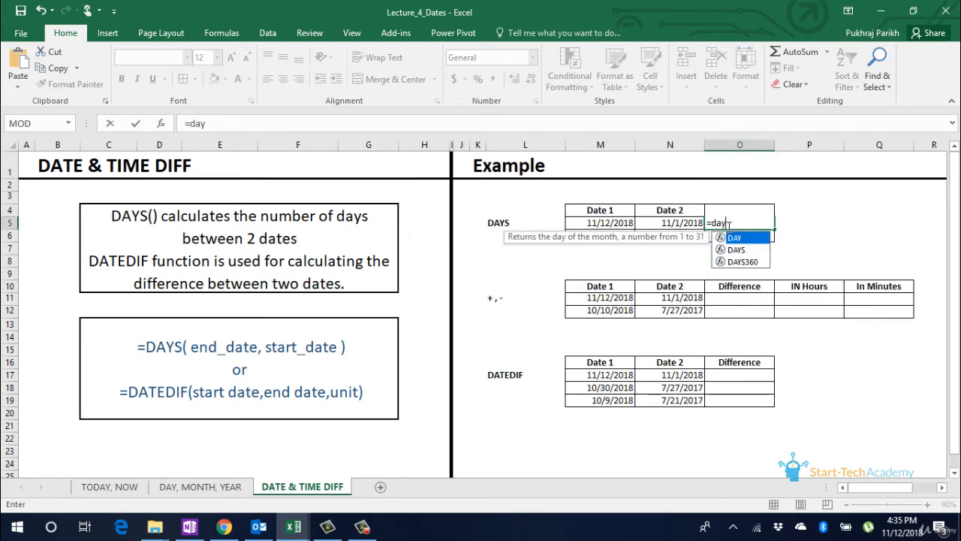
pyautogui.press('Down')
pyautogui.press('Tab')
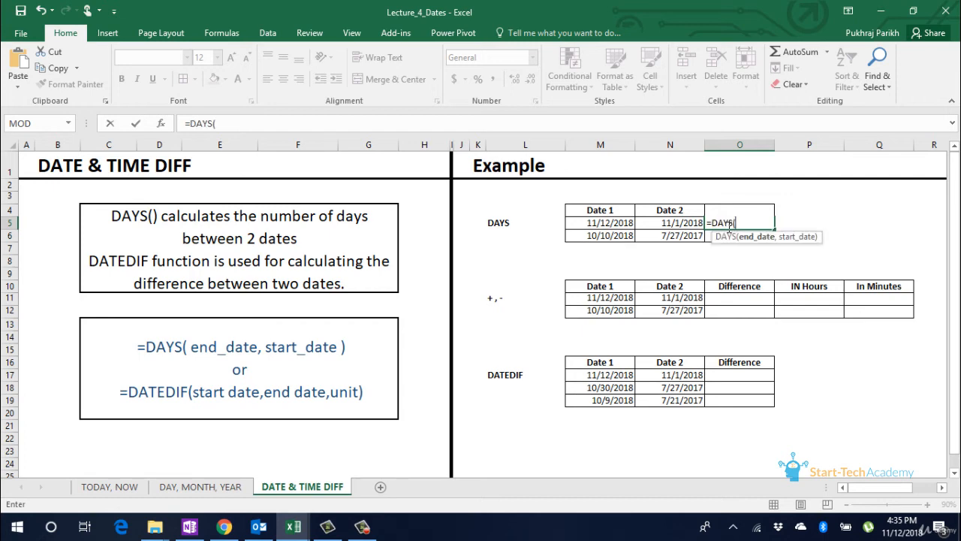
pyautogui.click(627, 223)
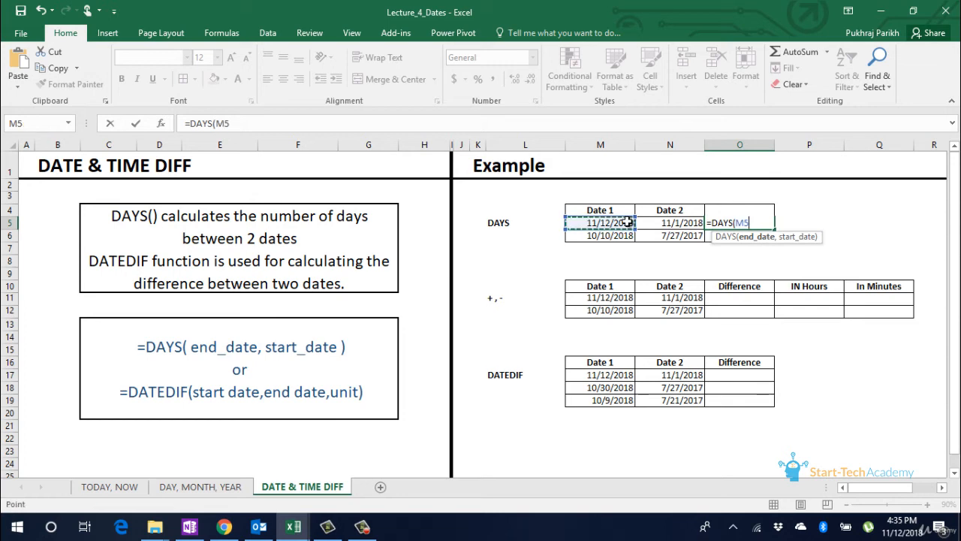
pyautogui.write(',')
pyautogui.click(662, 223)
pyautogui.press('Return')
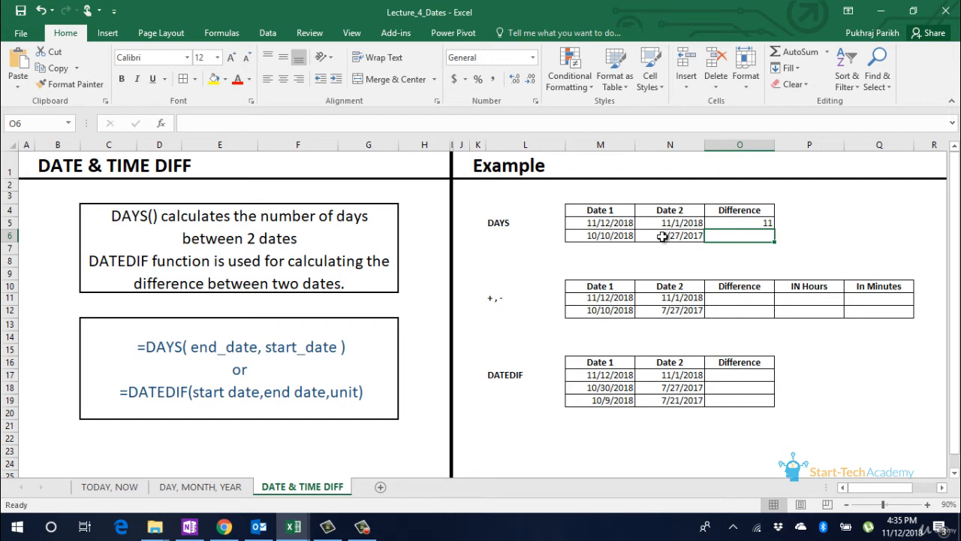
pyautogui.click(766, 222)
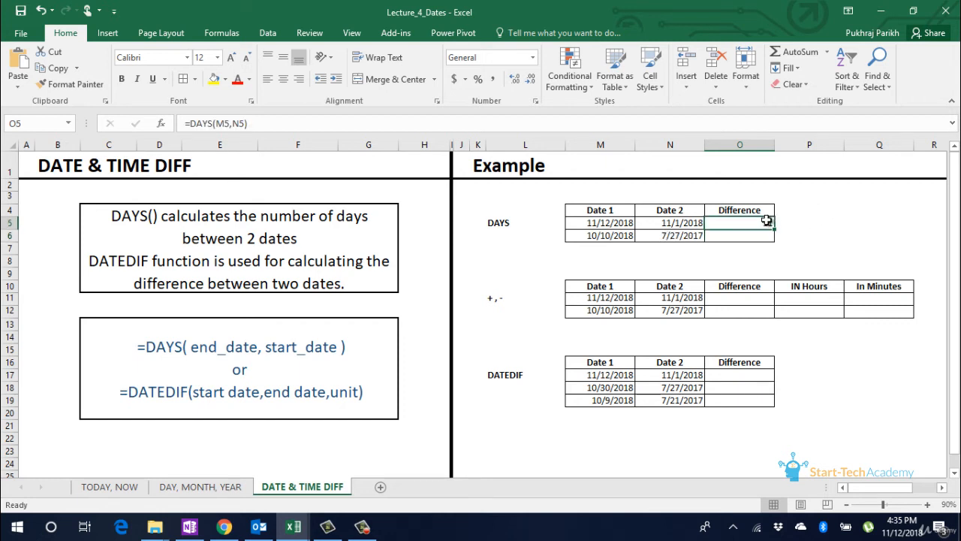
pyautogui.doubleClick(777, 228)
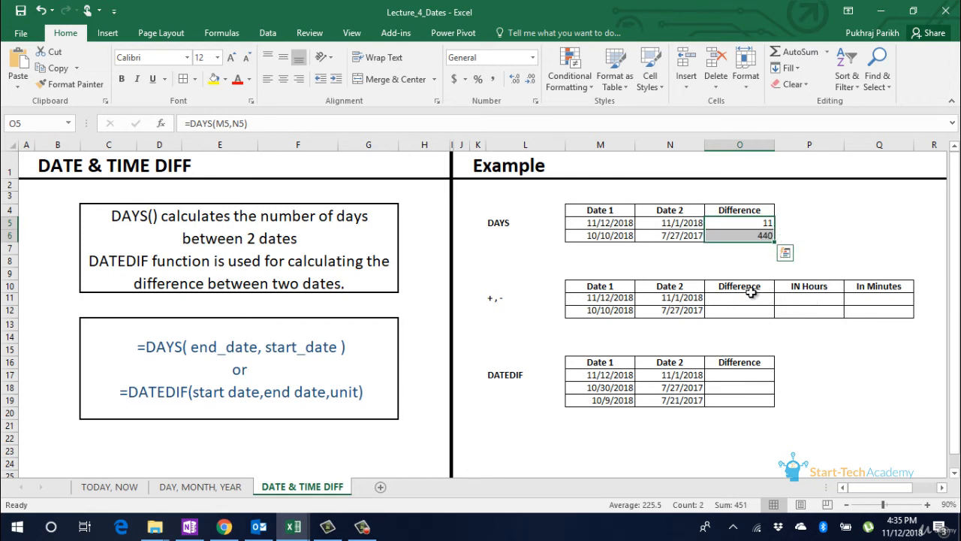
# Enter the subtraction formula =M11-N11 in Difference cell O11 and fill it down to O12.
pyautogui.click(750, 290)
pyautogui.click(750, 296)
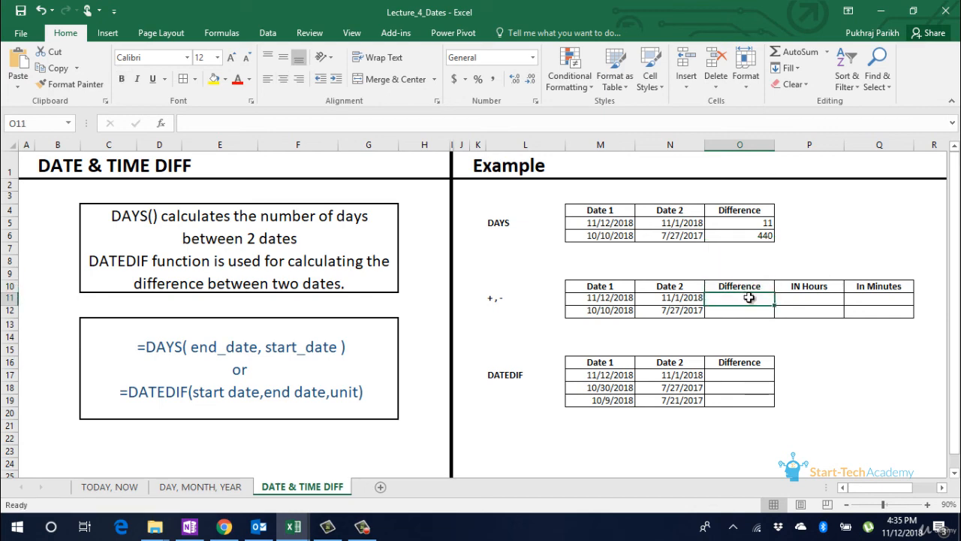
pyautogui.doubleClick(750, 296)
pyautogui.write('=')
pyautogui.click(593, 297)
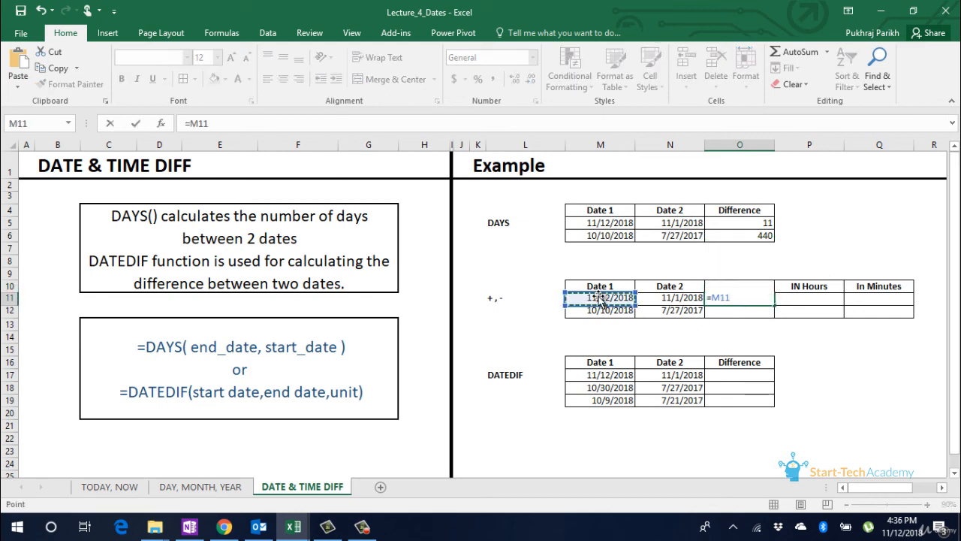
pyautogui.write('-')
pyautogui.click(679, 299)
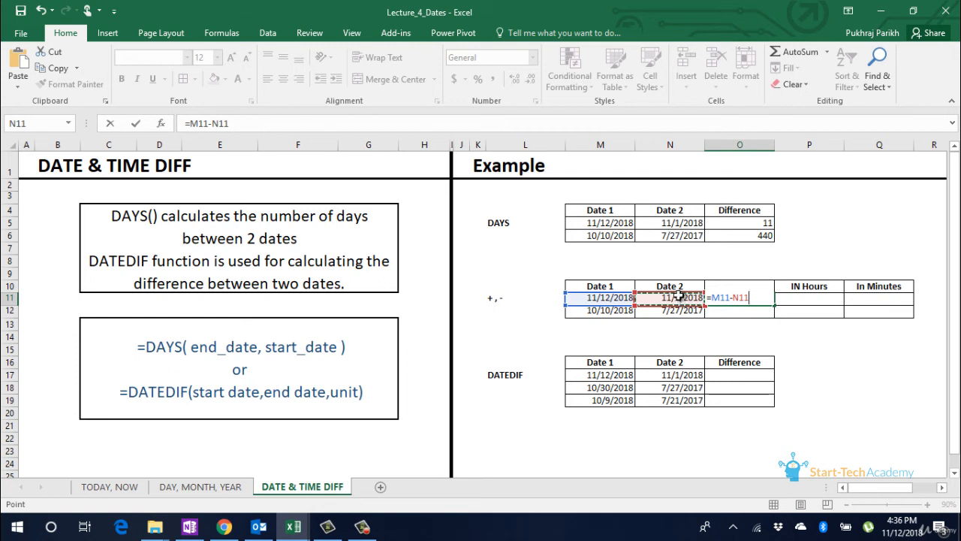
pyautogui.press('Return')
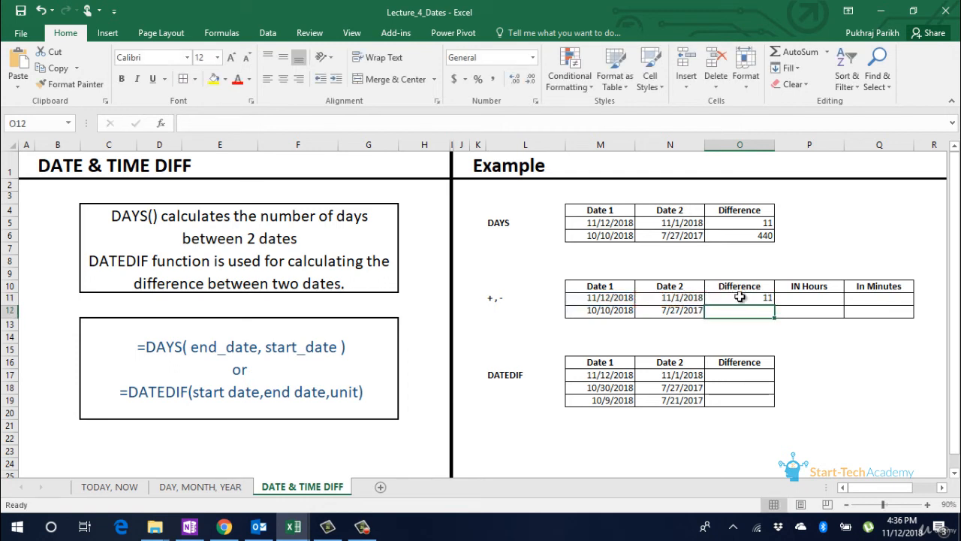
pyautogui.click(739, 298)
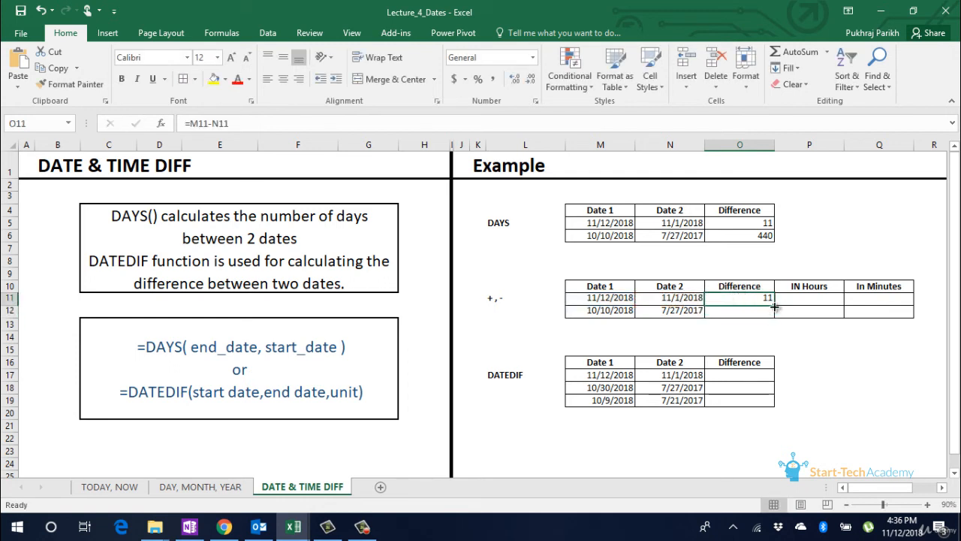
pyautogui.moveTo(774, 304); pyautogui.dragTo(774, 314)
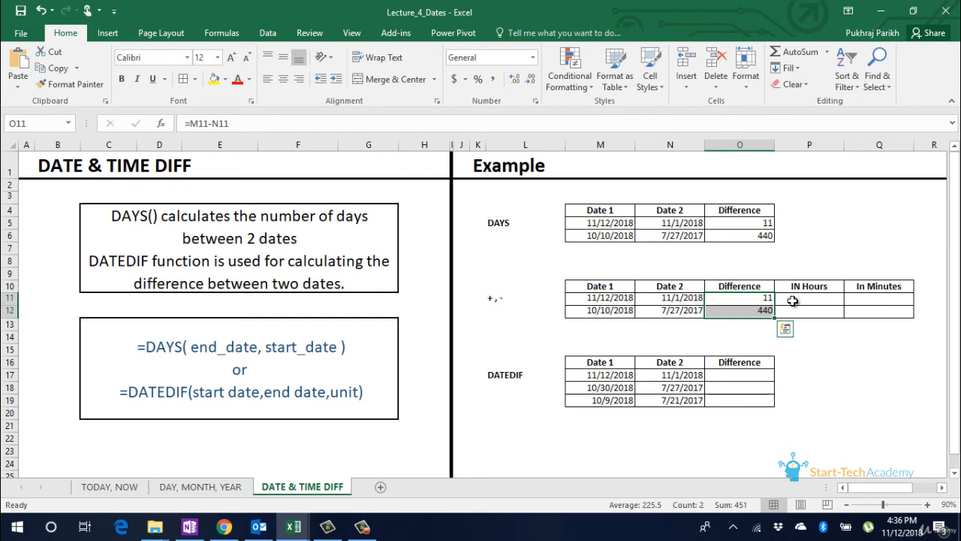
# Enter =O11*24 in the IN Hours cell P11 and fill it down to P12.
pyautogui.click(792, 300)
pyautogui.write('=')
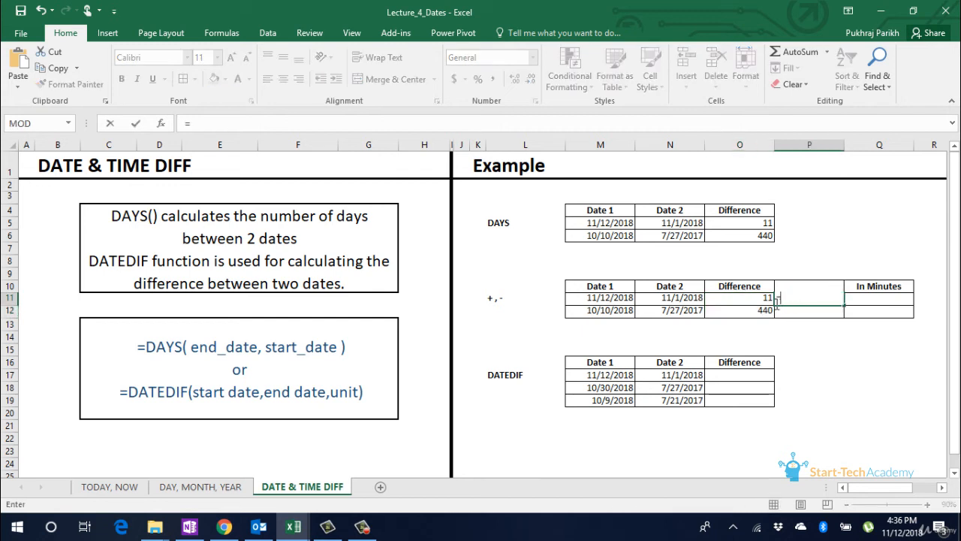
pyautogui.click(751, 298)
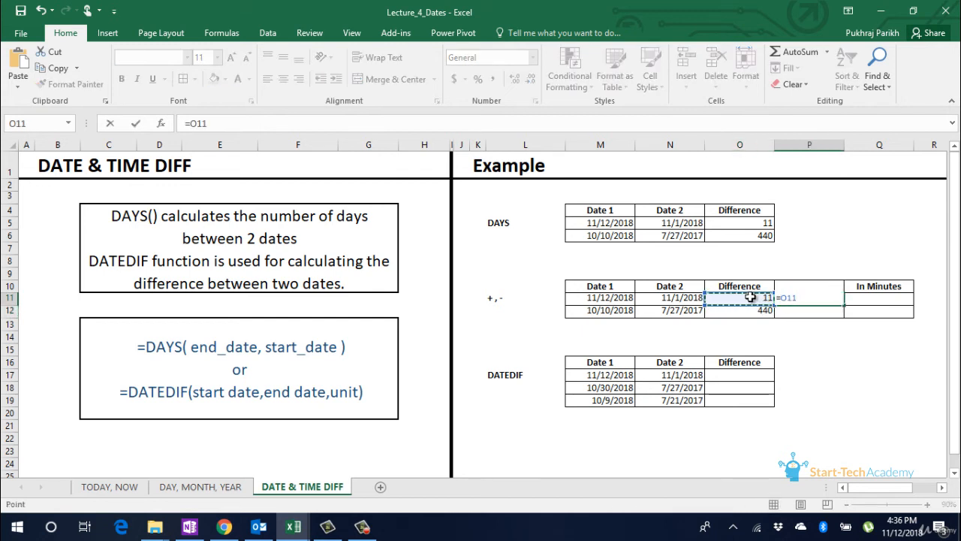
pyautogui.write('*24')
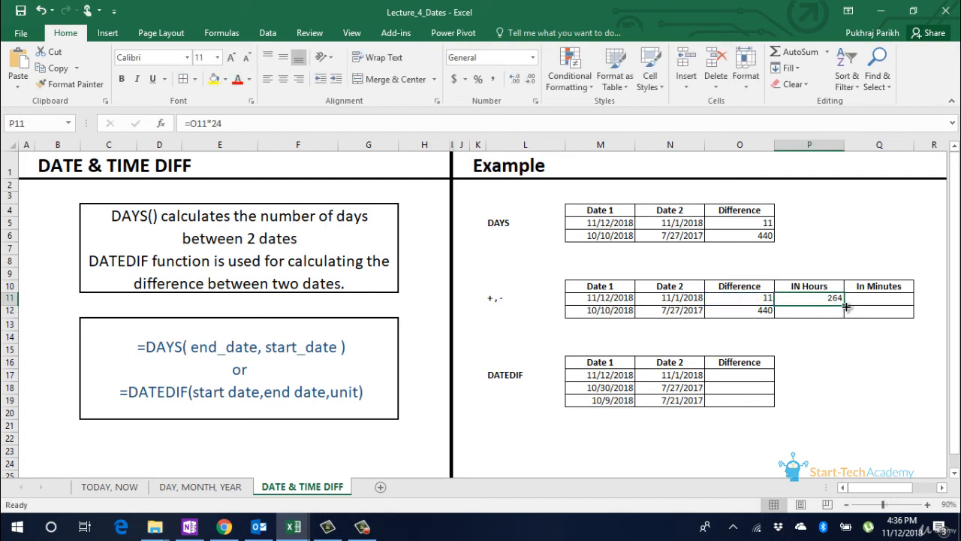
pyautogui.moveTo(846, 306); pyautogui.dragTo(847, 314)
# Enter =P11*60 in the In Minutes cell Q11 and fill it down to Q12.
pyautogui.click(868, 300)
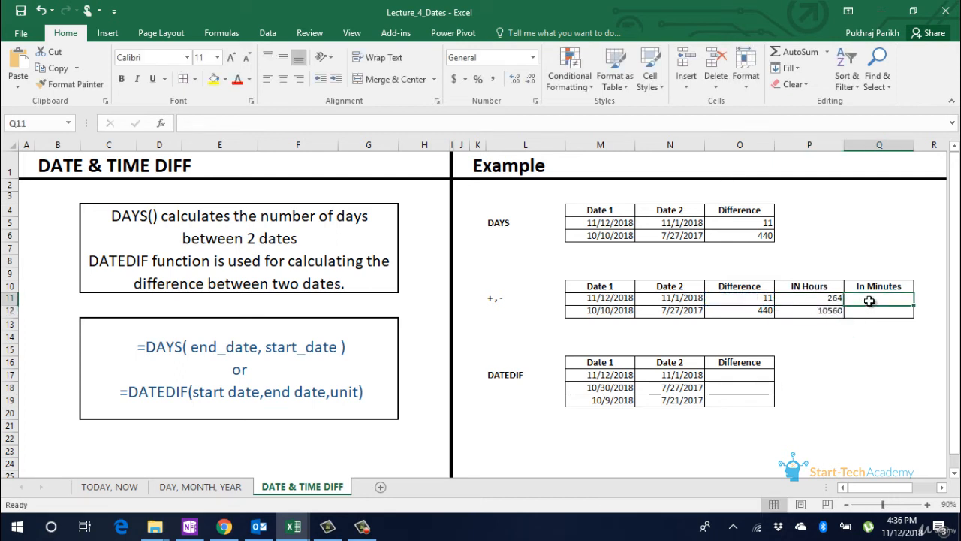
pyautogui.write('=')
pyautogui.click(819, 298)
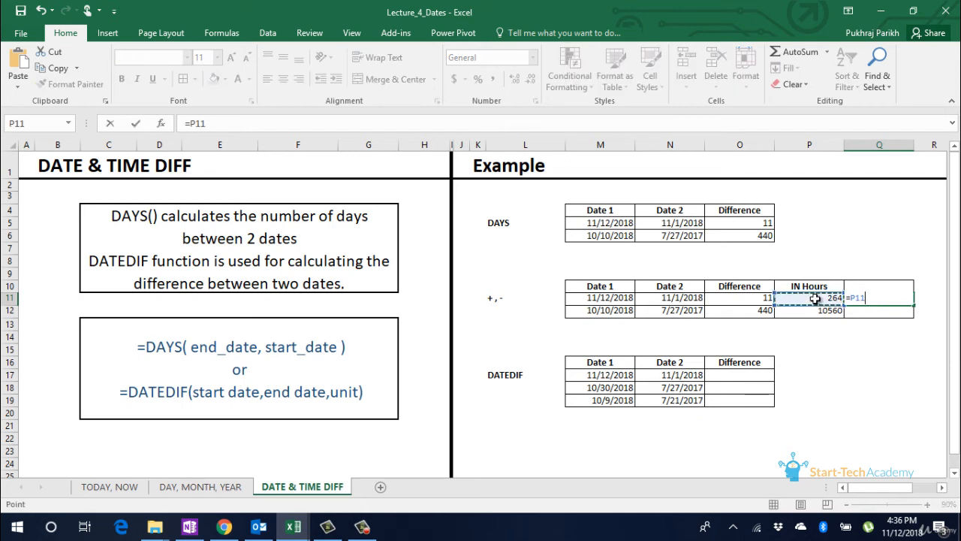
pyautogui.write('*')
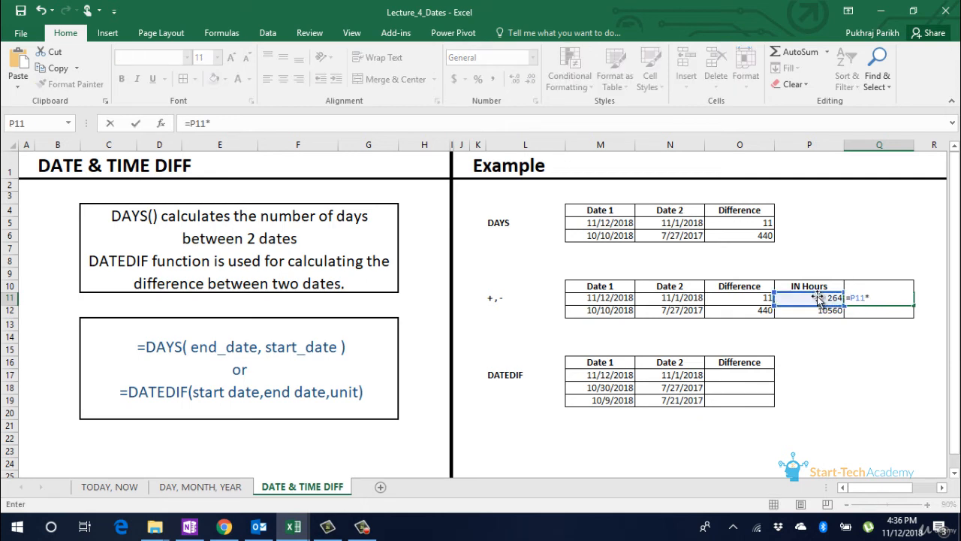
pyautogui.write('60')
pyautogui.press('Return')
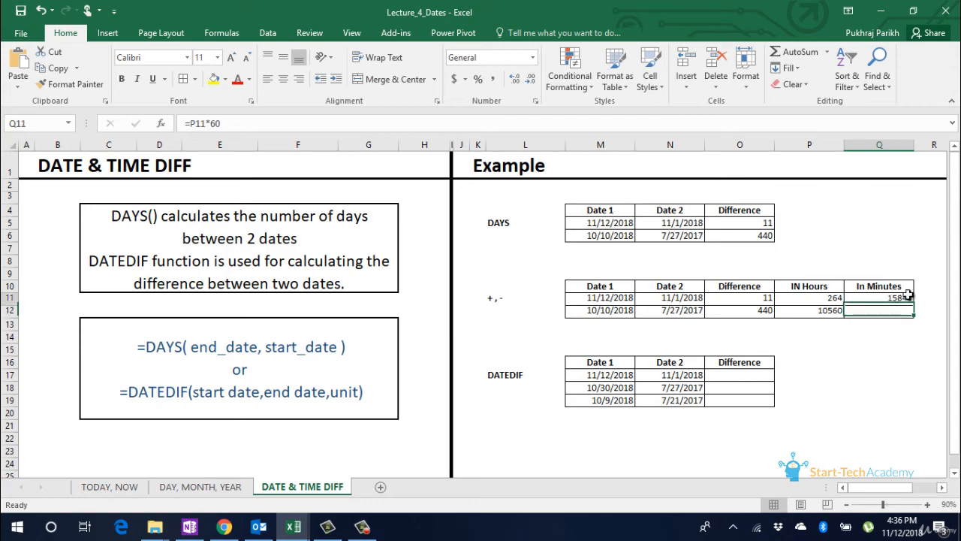
pyautogui.moveTo(909, 295); pyautogui.dragTo(910, 314)
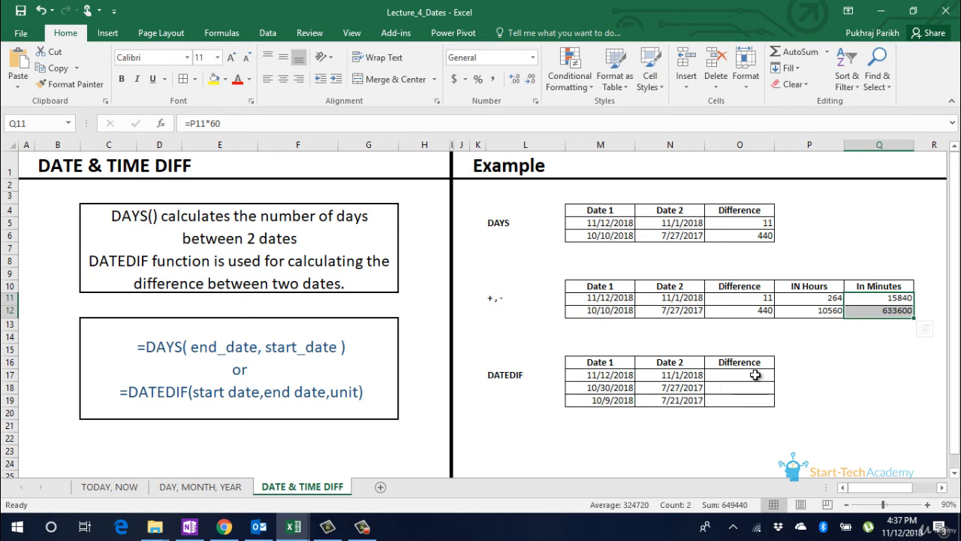
# Enter =DATEDIF(N17,M17,"d") in cell O17 to calculate the first DATEDIF difference in days.
pyautogui.click(756, 374)
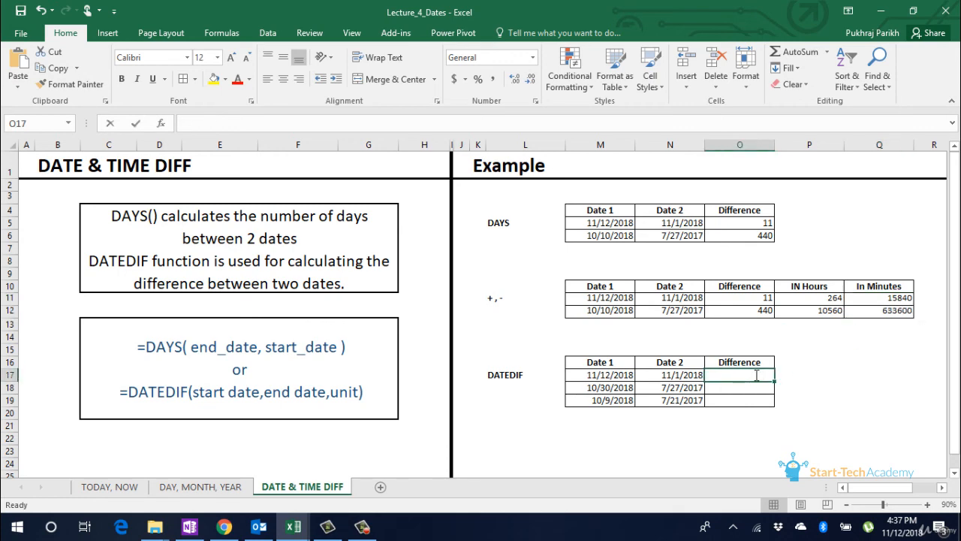
pyautogui.write('=date')
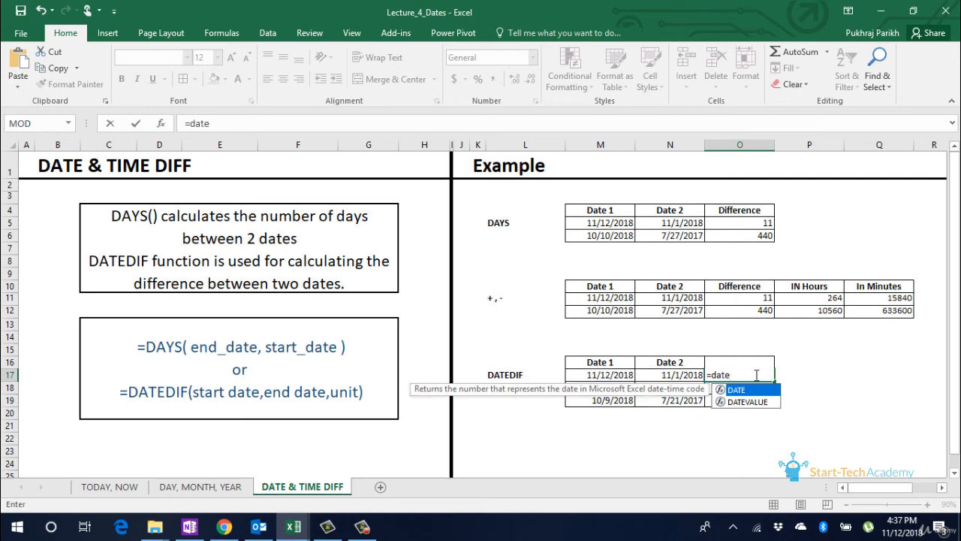
pyautogui.write('dif')
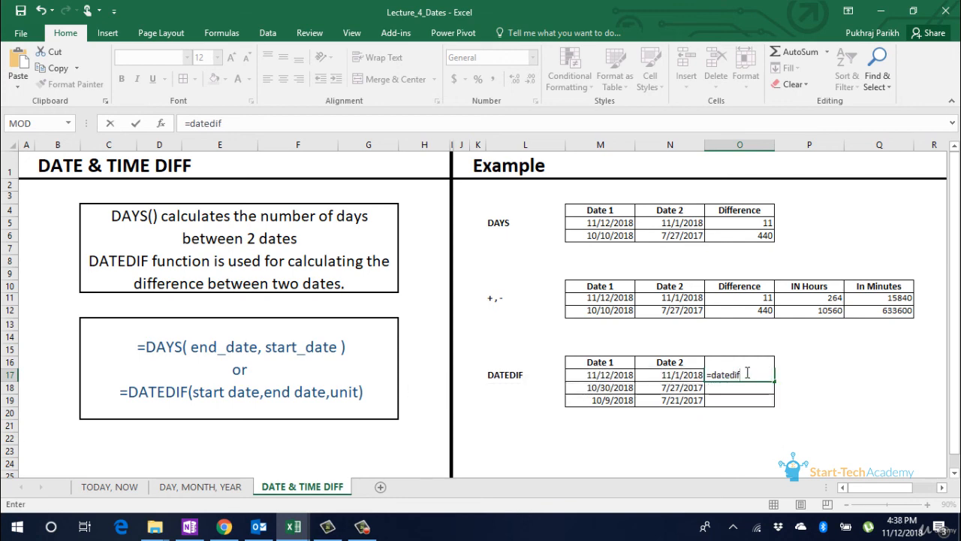
pyautogui.write('(')
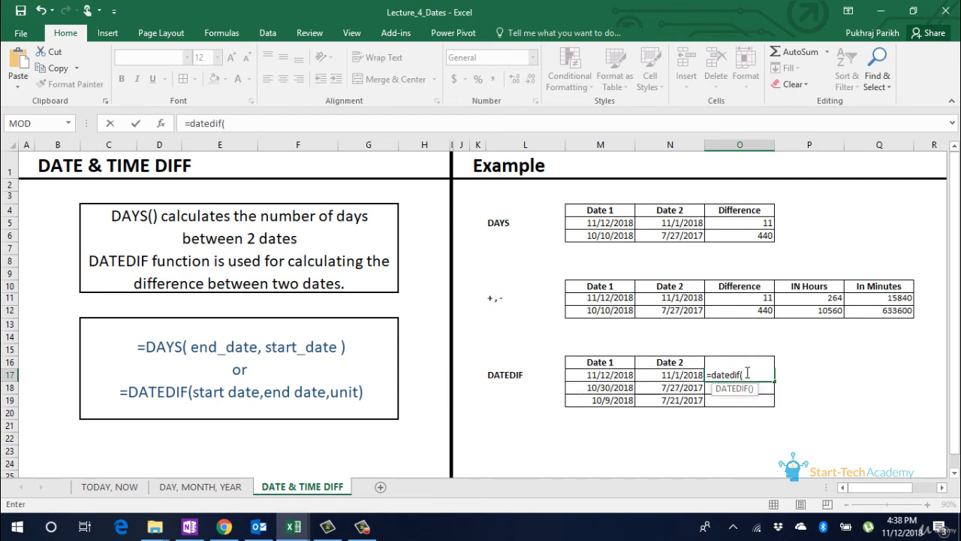
pyautogui.press('Left')
pyautogui.write(',')
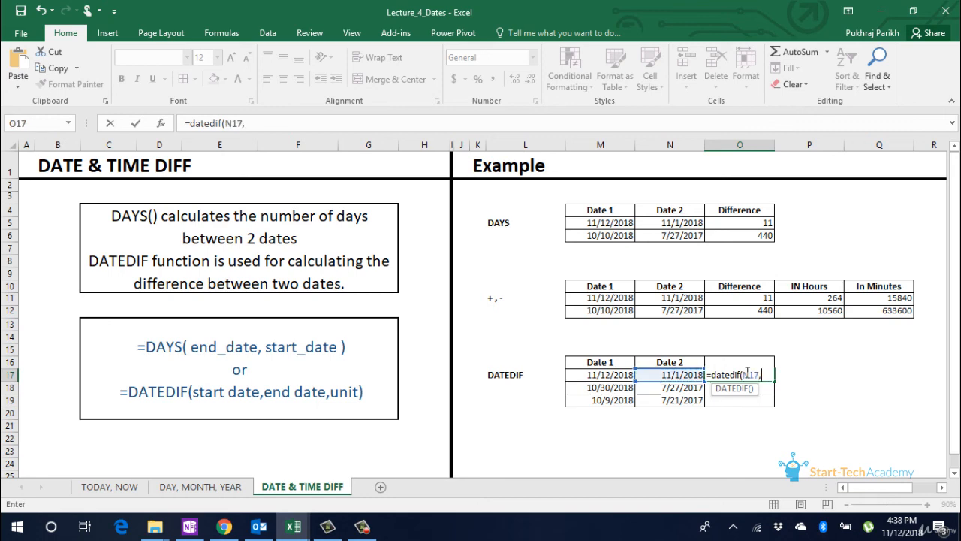
pyautogui.press('Left')
pyautogui.press('Left')
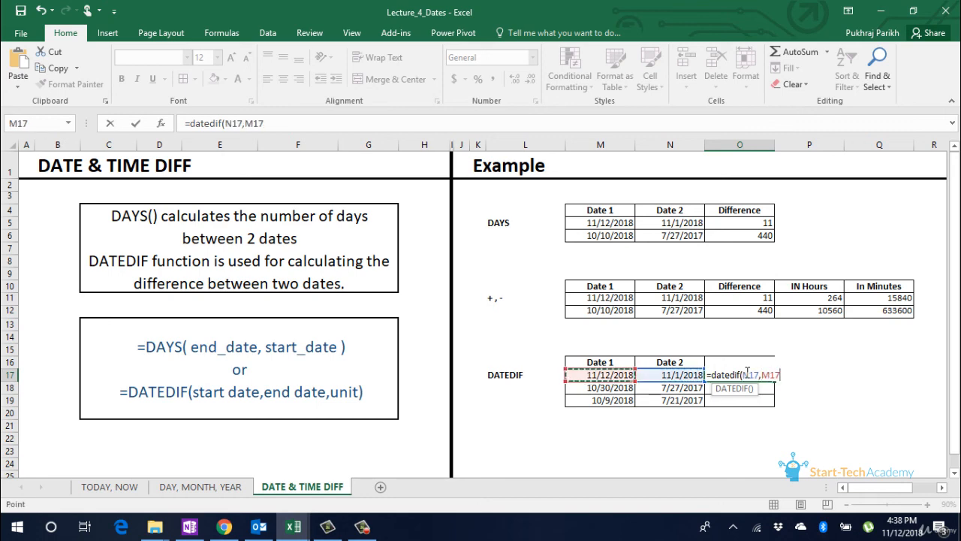
pyautogui.write(',"d')
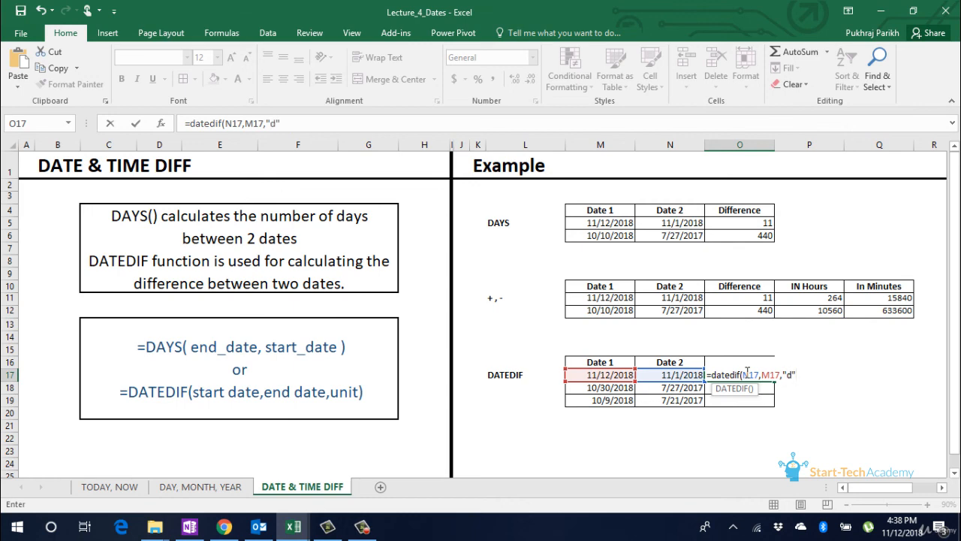
pyautogui.write('")')
pyautogui.press('Return')
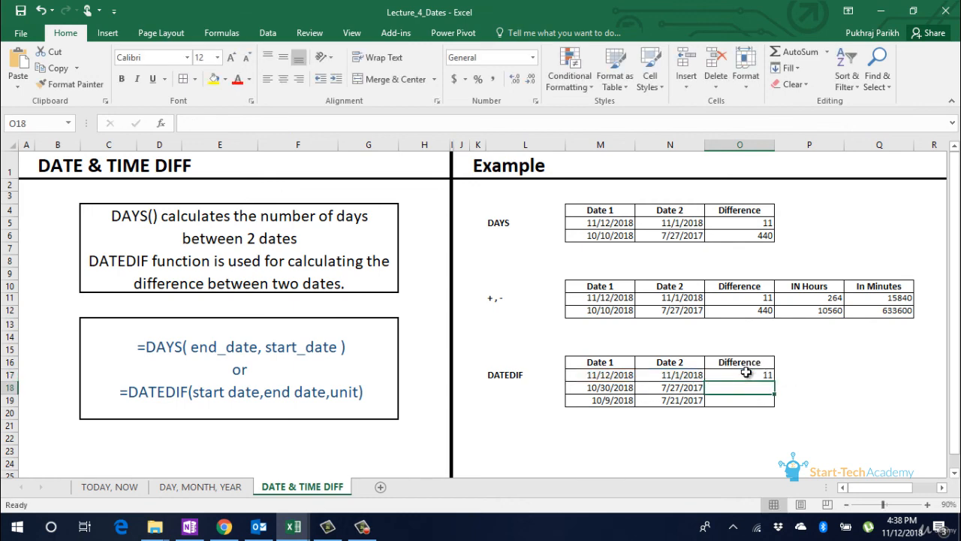
# Enter =DATEDIF(N18,M18,"m") in cell O18 to calculate the second DATEDIF difference in months.
pyautogui.click(746, 371)
pyautogui.click(744, 388)
pyautogui.write('=date')
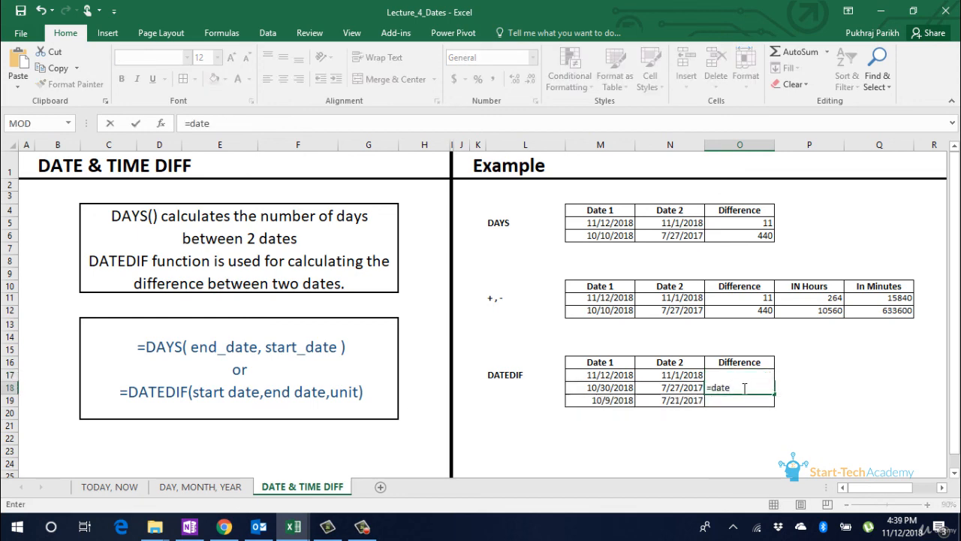
pyautogui.write('dif(')
pyautogui.press('Left')
pyautogui.write(',')
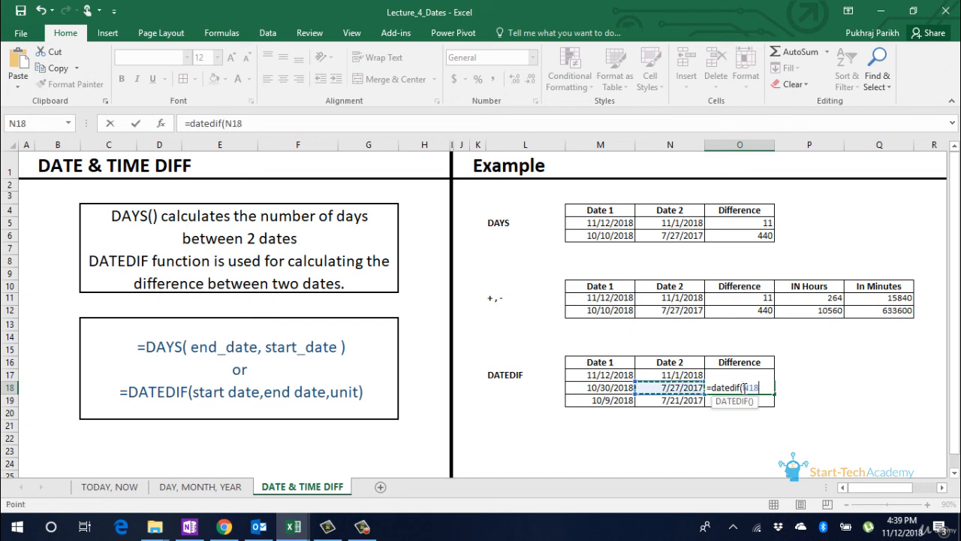
pyautogui.press('Left')
pyautogui.press('Left')
pyautogui.write(',"')
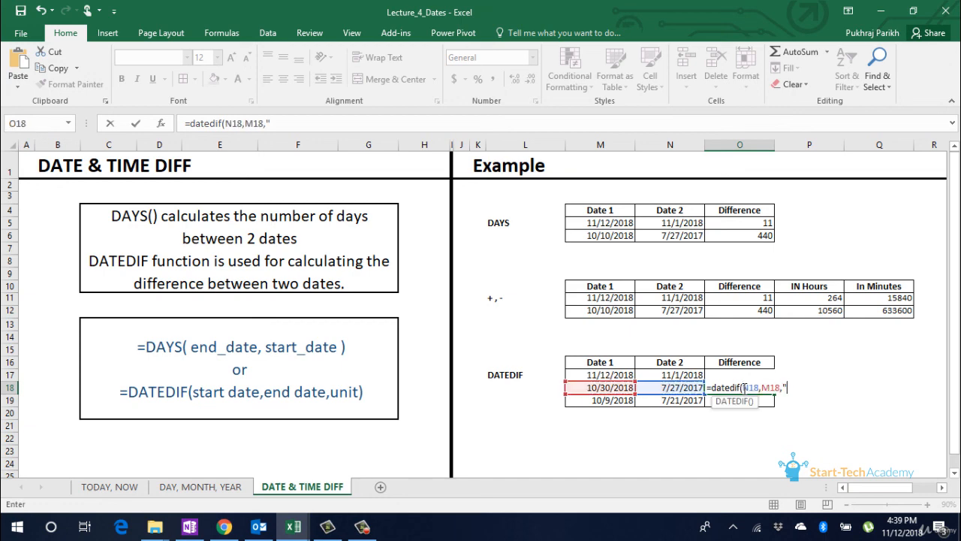
pyautogui.write('m")')
pyautogui.press('Return')
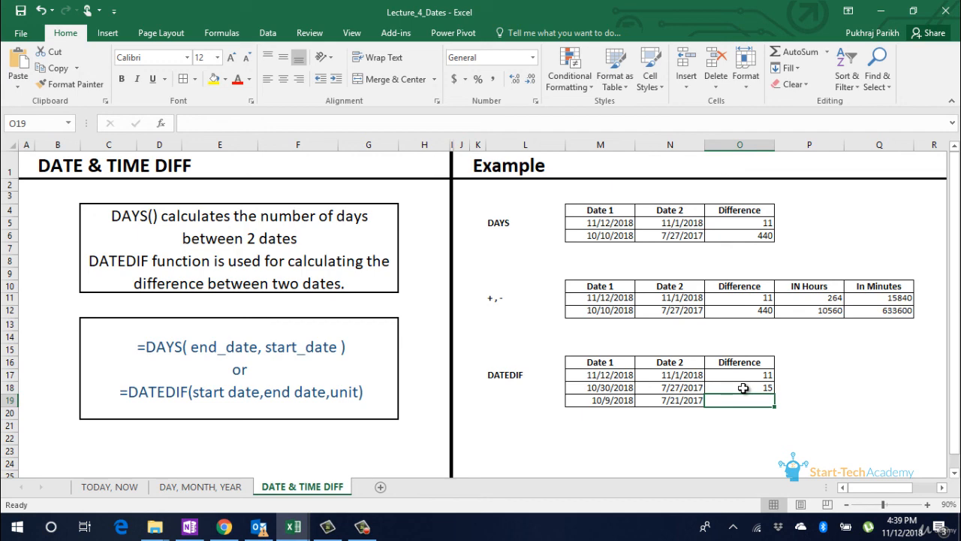
# Enter =DATEDIF(N19,M19,"y") in cell O19 to calculate the third DATEDIF difference in years.
pyautogui.write('=dated')
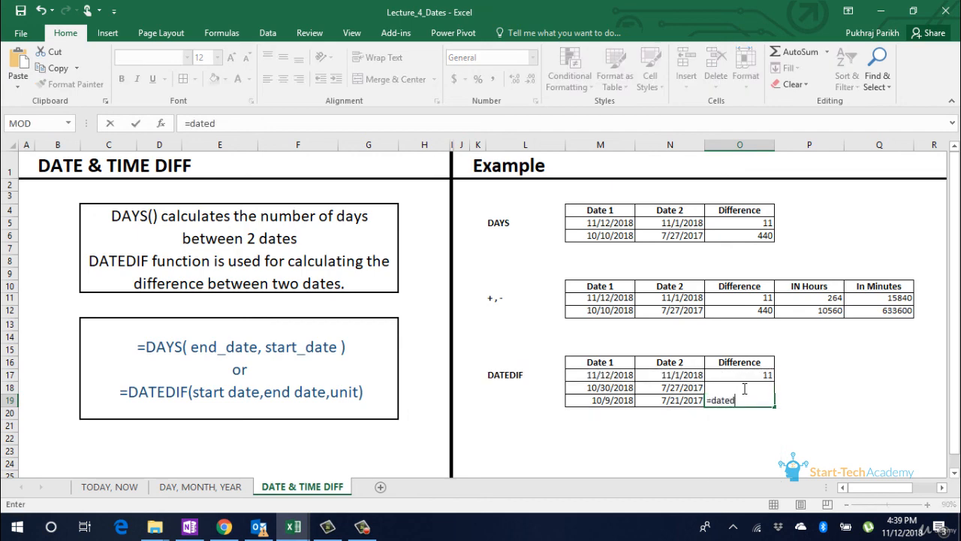
pyautogui.write('if(')
pyautogui.press('Left')
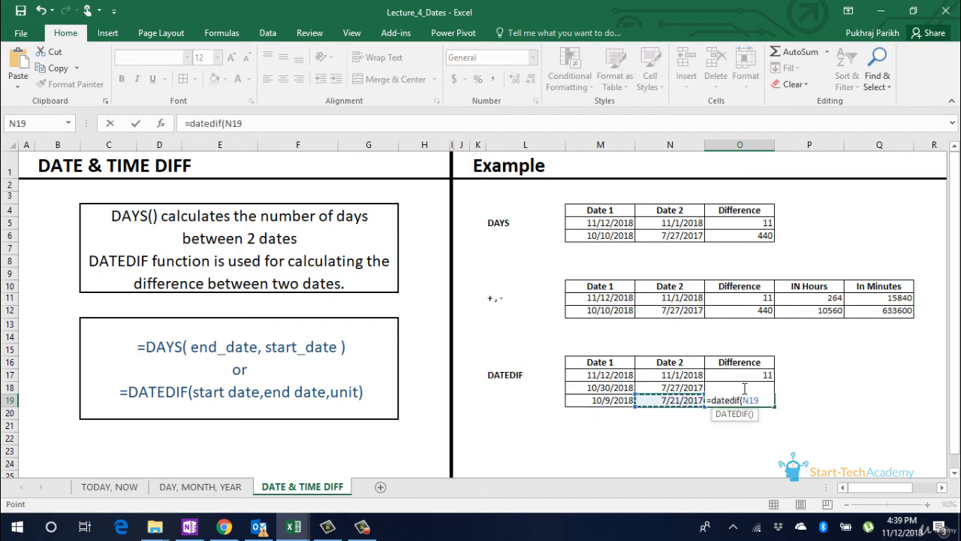
pyautogui.write(',')
pyautogui.press('Left')
pyautogui.press('Left')
pyautogui.write(',')
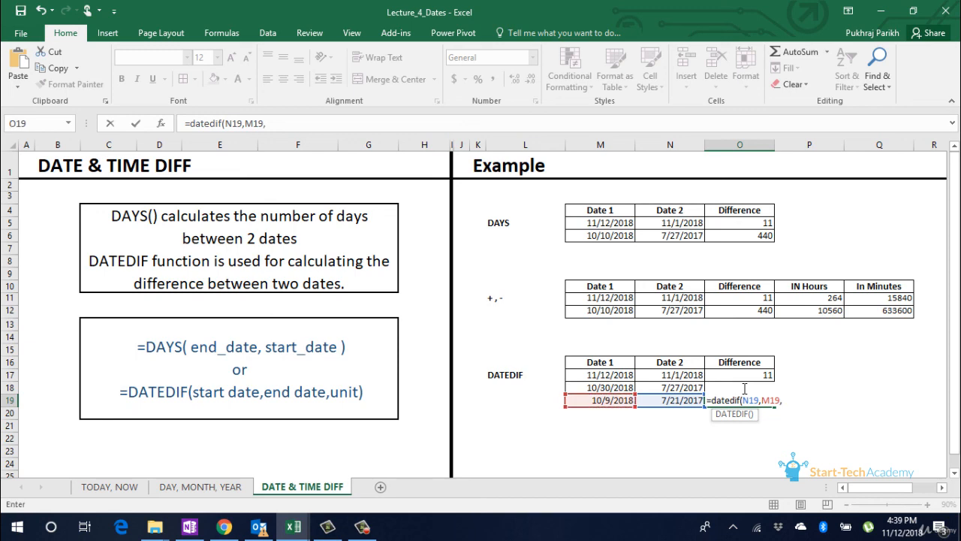
pyautogui.write('"y")')
pyautogui.press('Return')
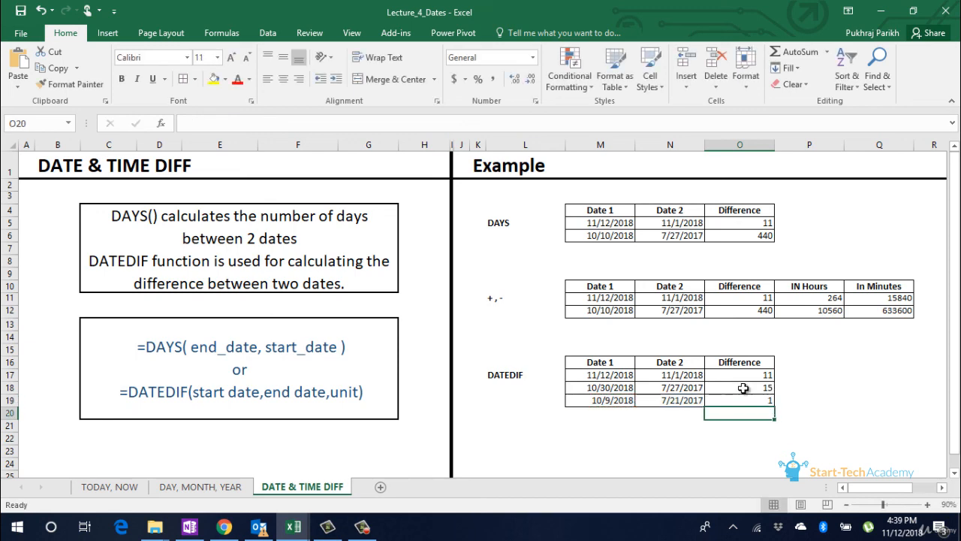